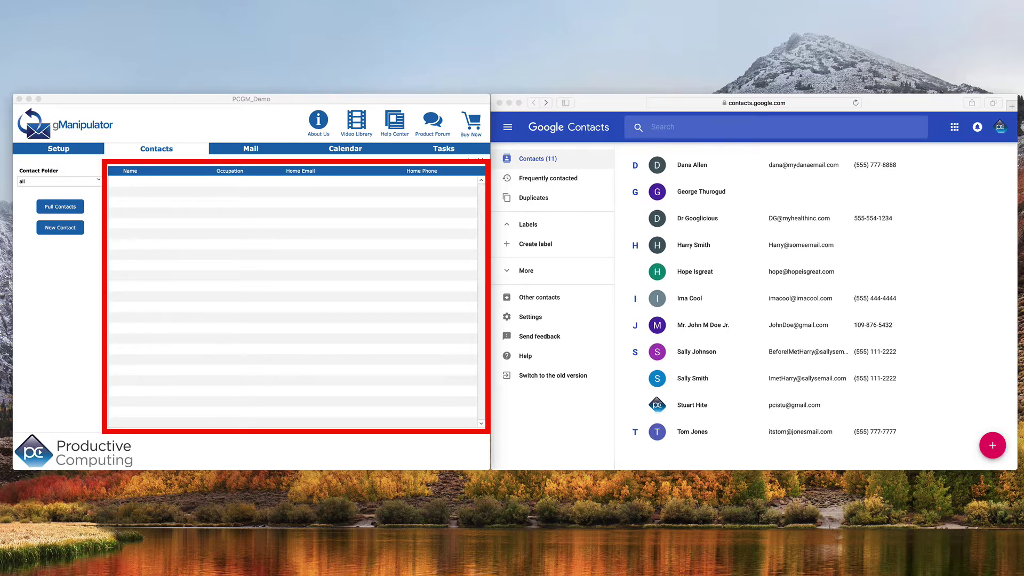
Step: Pull all 11 Google contacts into gManipulator and open the Owner contact's card in Google Contacts
{"action": "left_click", "coordinate": [55, 209]}
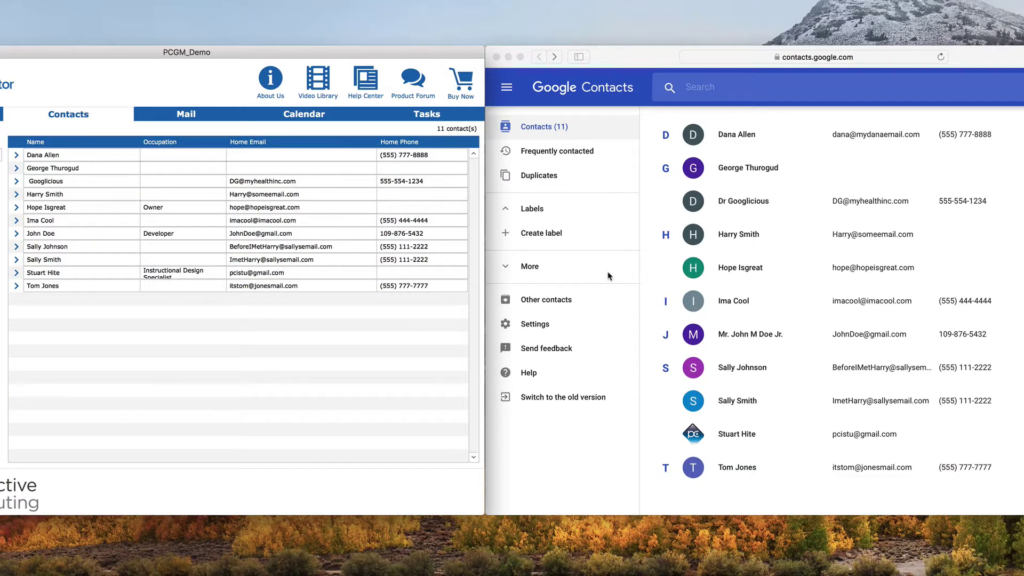
{"action": "left_click", "coordinate": [749, 272]}
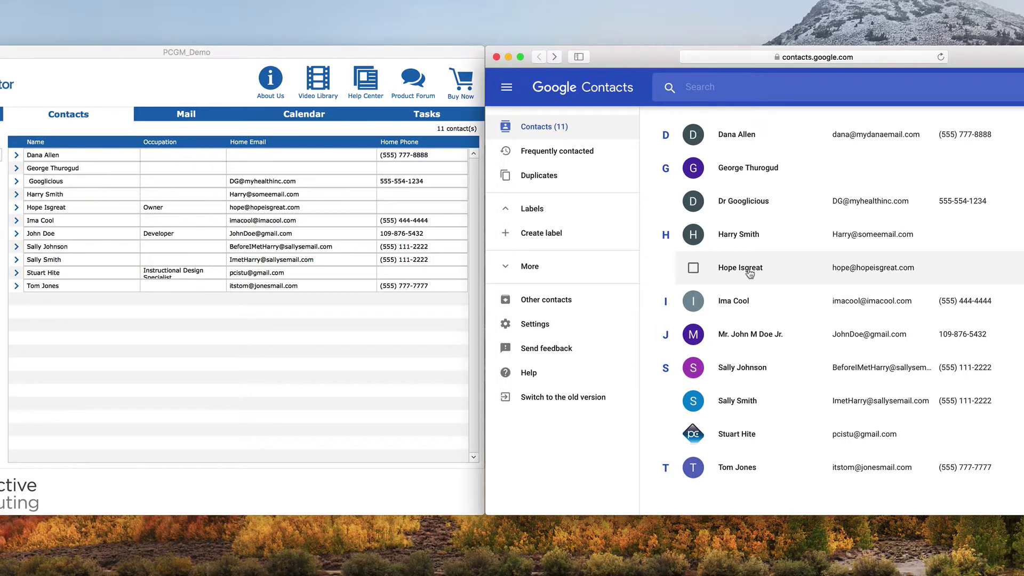
{"action": "left_click", "coordinate": [749, 273]}
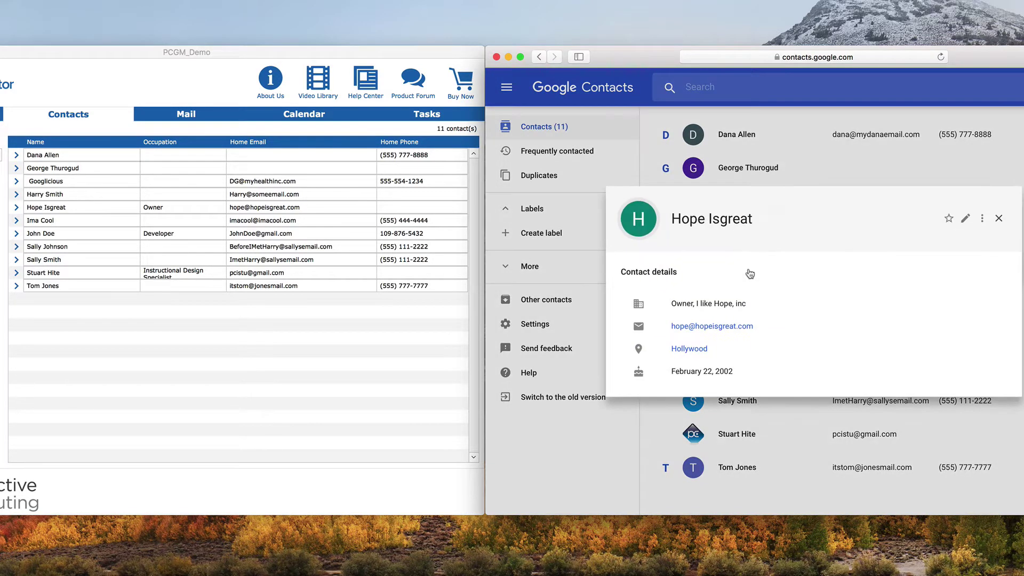
{"action": "left_click", "coordinate": [16, 207]}
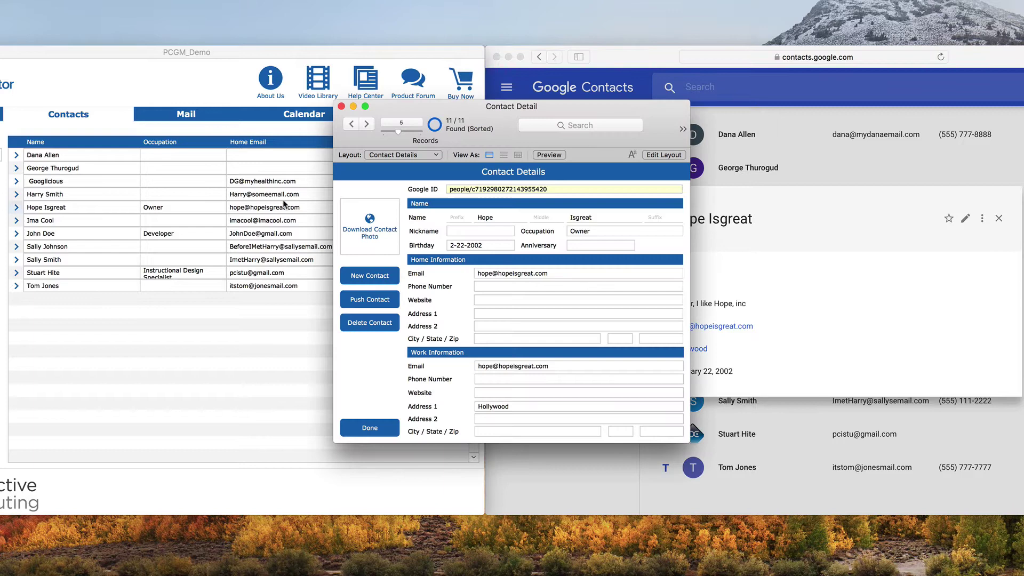
{"action": "left_click_drag", "start_coordinate": [600, 120], "coordinate": [516, 124]}
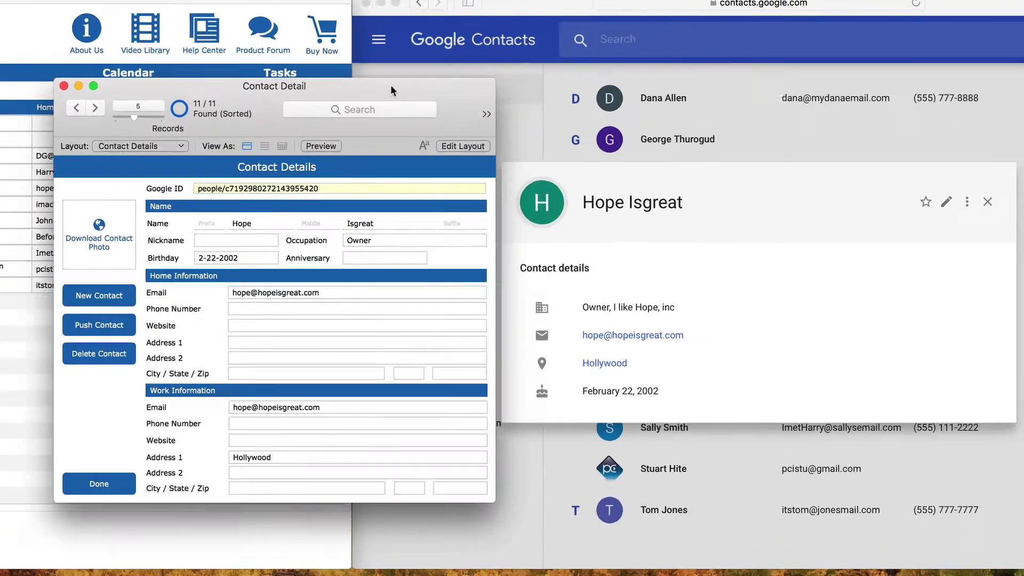
{"action": "left_click", "coordinate": [350, 307]}
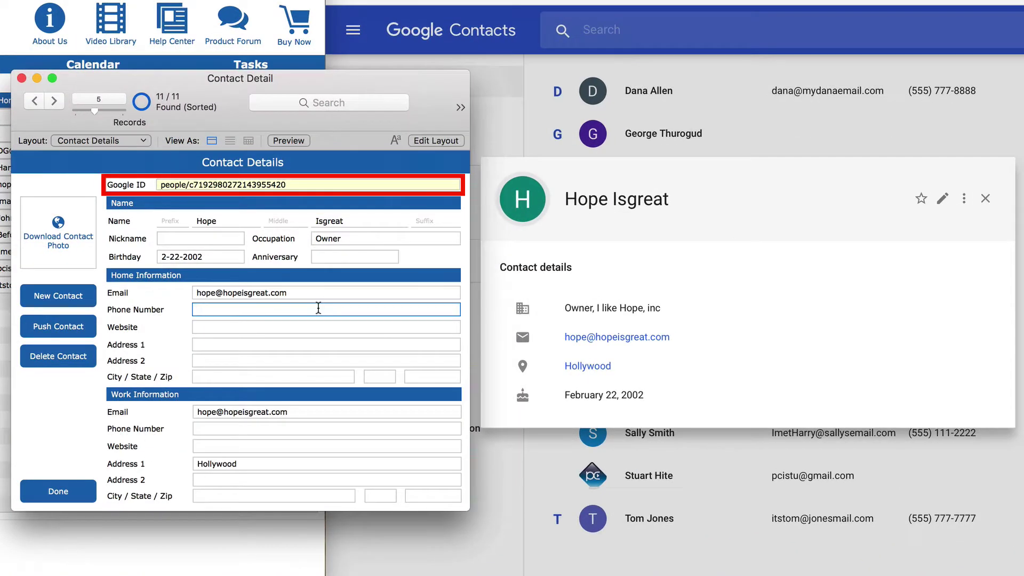
{"action": "type", "text": "555"}
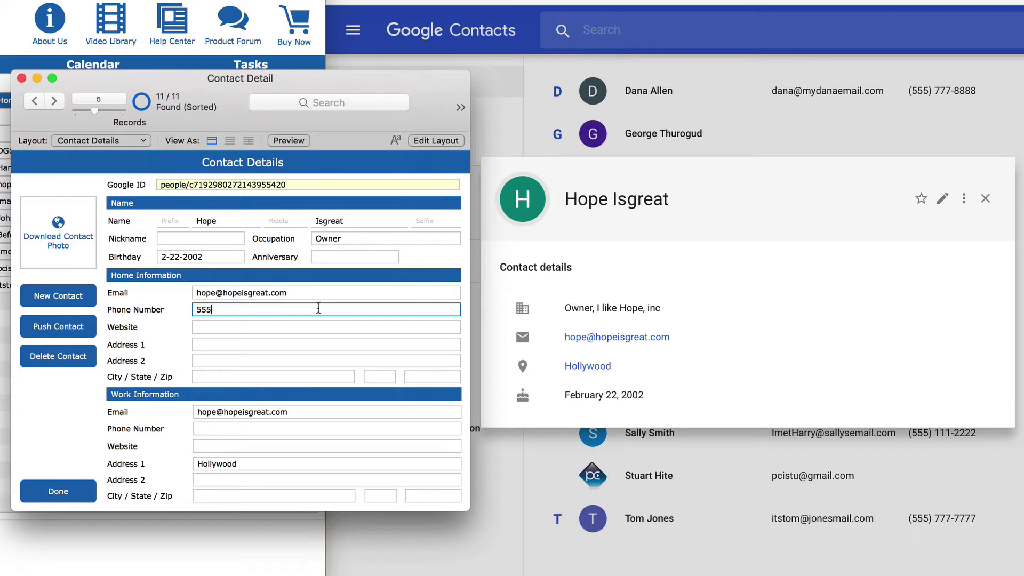
{"action": "type", "text": "-222-2222"}
Step: Push only the current record to Google and dismiss the success message
{"action": "left_click", "coordinate": [82, 326]}
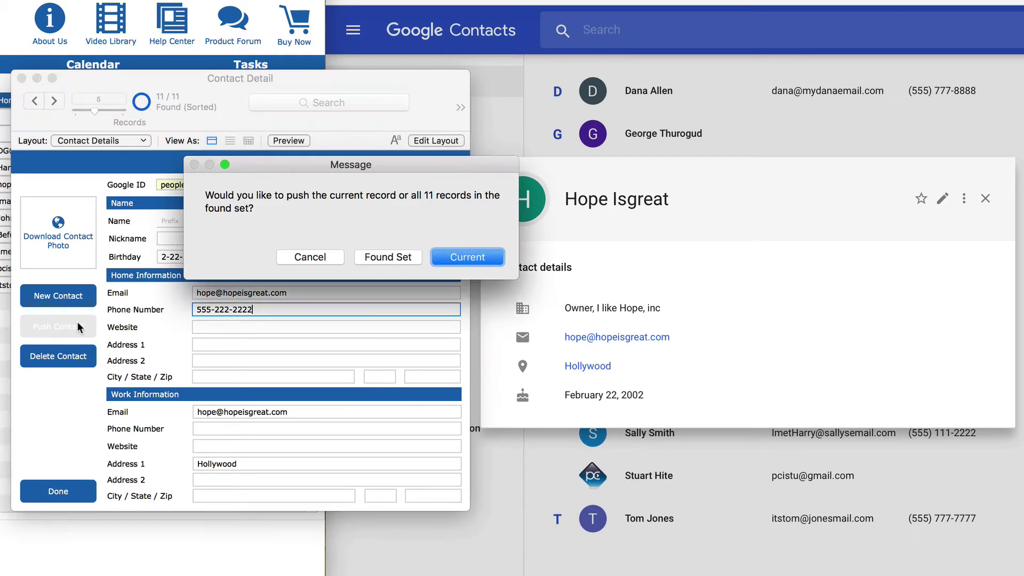
{"action": "left_click", "coordinate": [457, 258]}
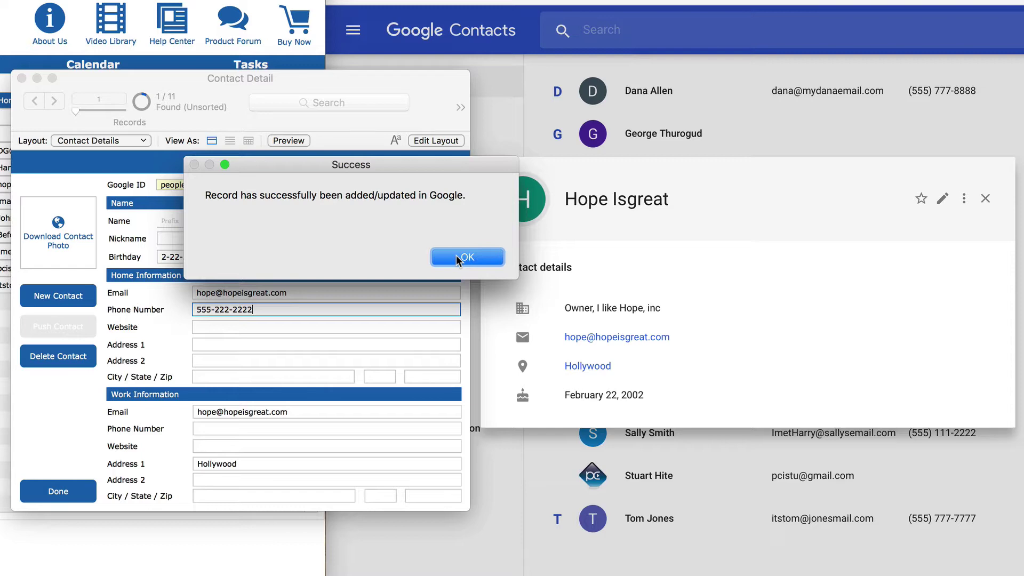
{"action": "left_click", "coordinate": [457, 259]}
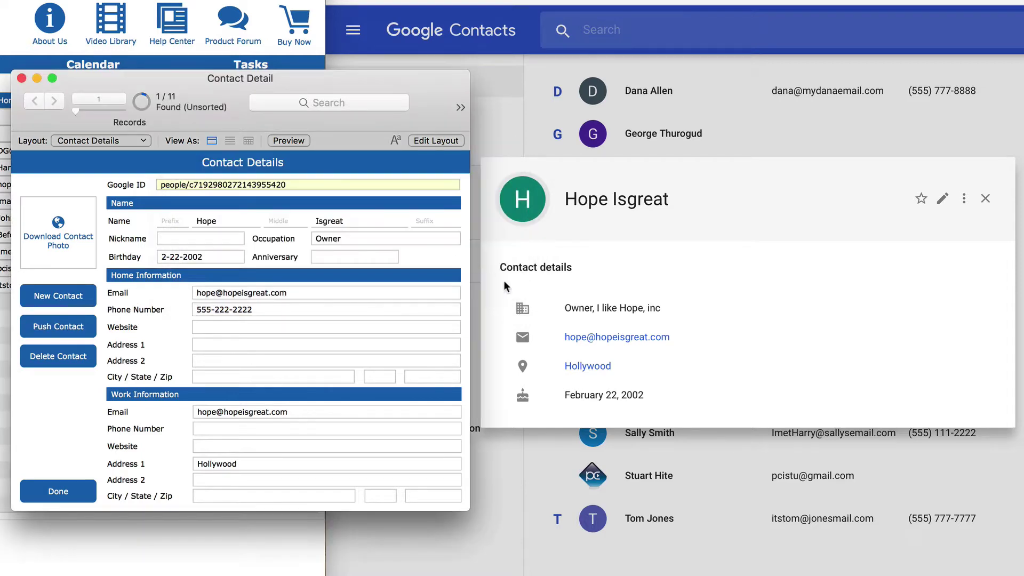
Step: Reopen the Owner contact's Google card to confirm the new home phone, then close the FileMaker detail window
{"action": "left_click", "coordinate": [642, 324]}
{"action": "left_click", "coordinate": [985, 198]}
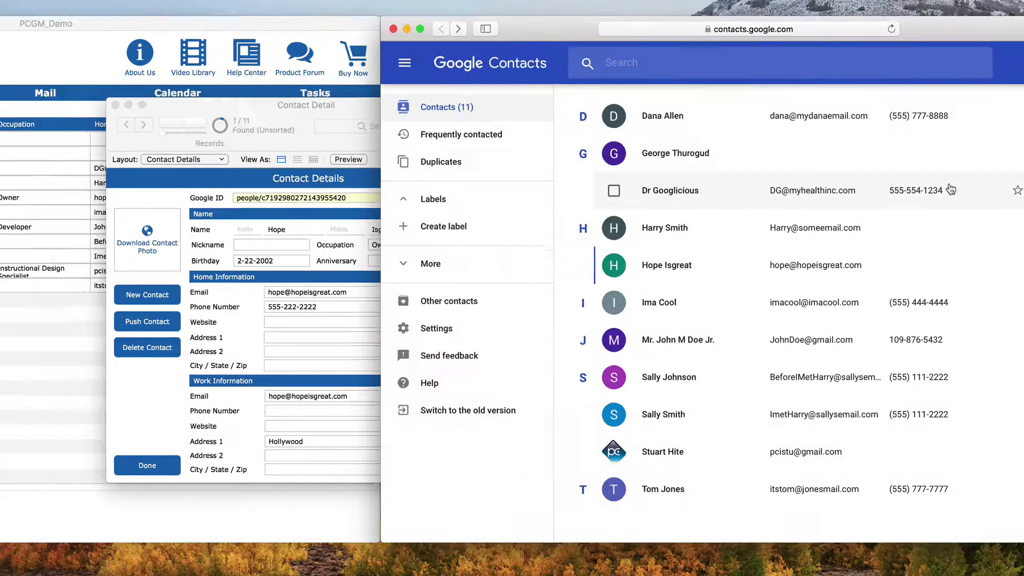
{"action": "left_click", "coordinate": [693, 271]}
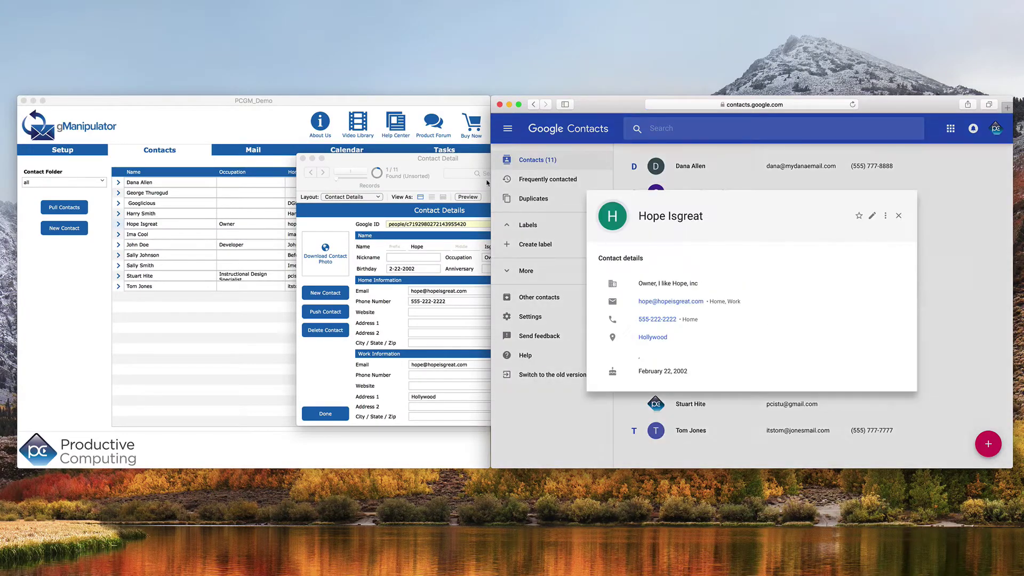
{"action": "left_click", "coordinate": [472, 161]}
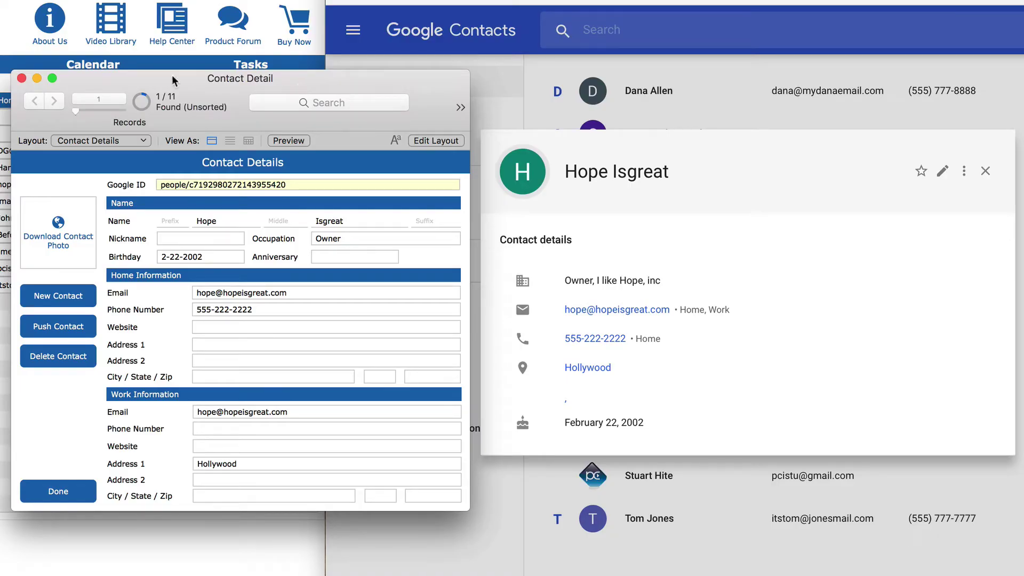
{"action": "left_click", "coordinate": [21, 78]}
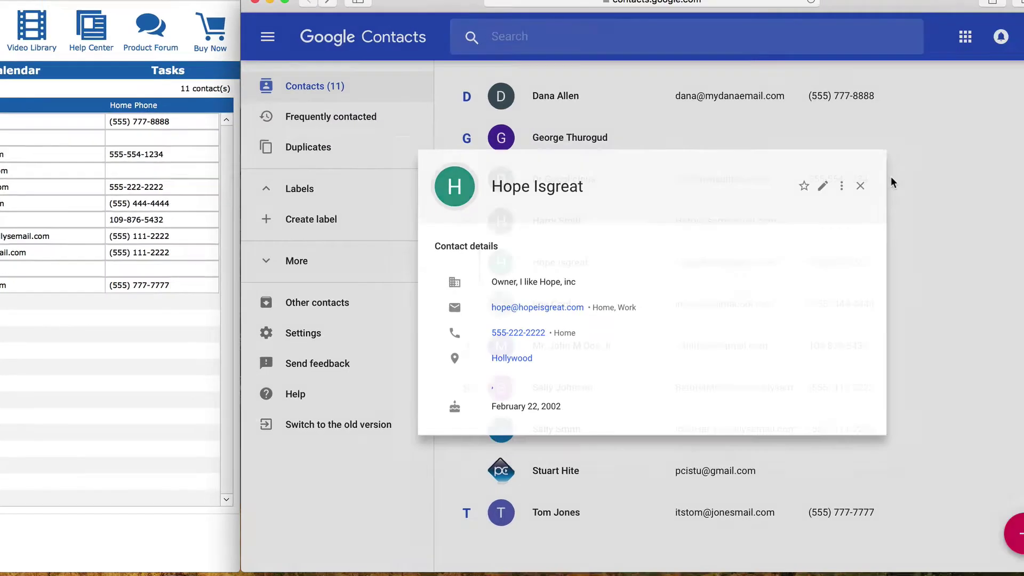
Step: Save a new Google contact with just a first and last name, then pull it into gManipulator's 12-contact list
{"action": "left_click", "coordinate": [985, 171]}
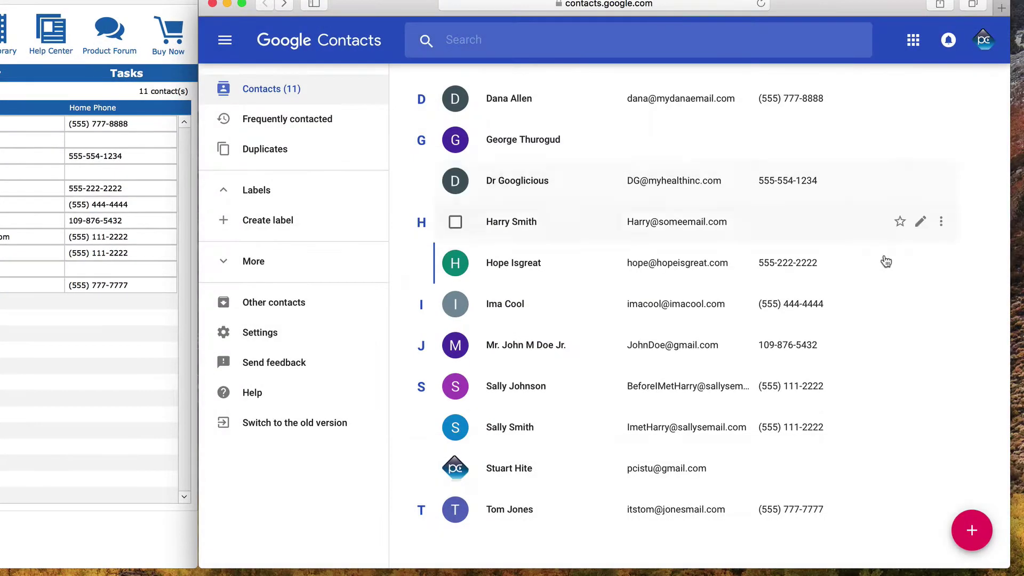
{"action": "left_click", "coordinate": [972, 529]}
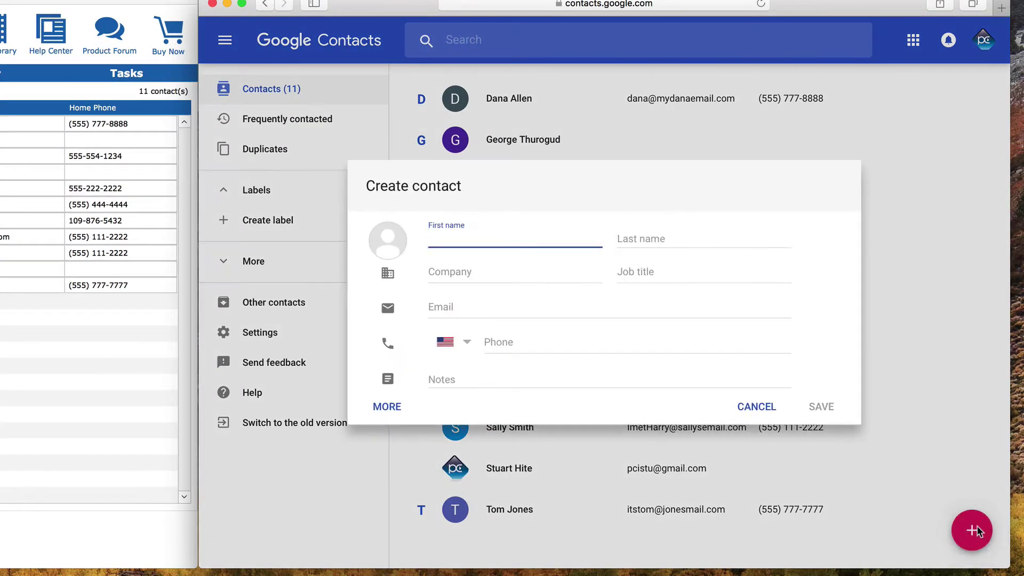
{"action": "type", "text": "Tony"}
{"action": "key", "text": "Tab"}
{"action": "type", "text": "Stark"}
{"action": "left_click", "coordinate": [821, 406]}
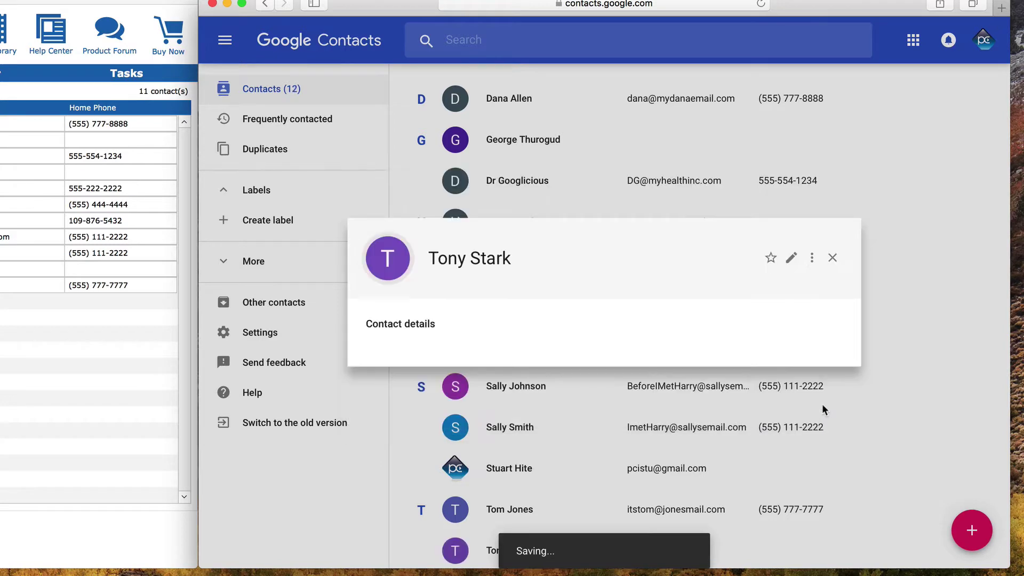
{"action": "left_click", "coordinate": [832, 258]}
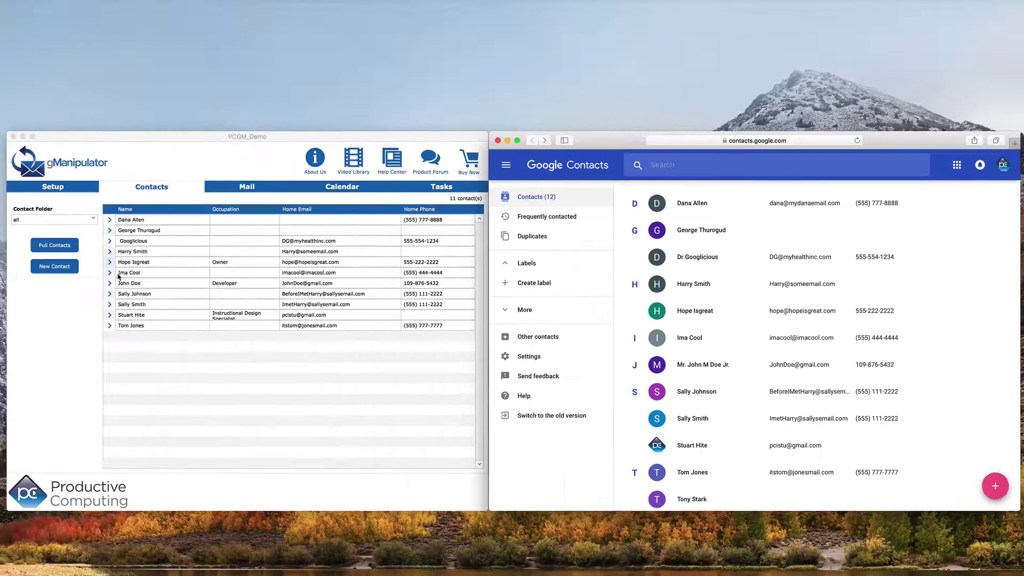
{"action": "left_click", "coordinate": [72, 248]}
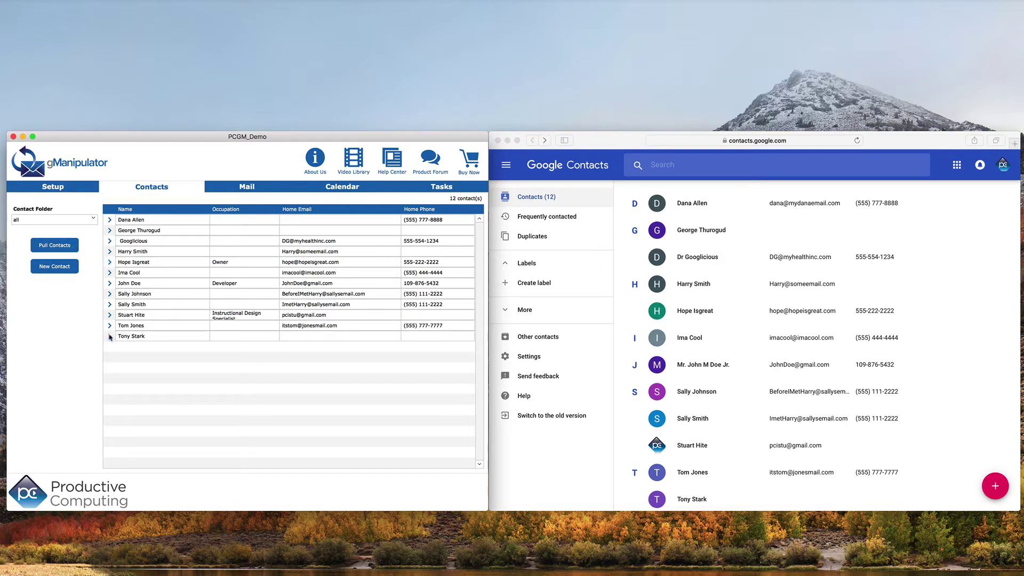
Step: Start a new contact with nickname Elastigirl, occupation super, and a home e-mail address
{"action": "left_click", "coordinate": [110, 337]}
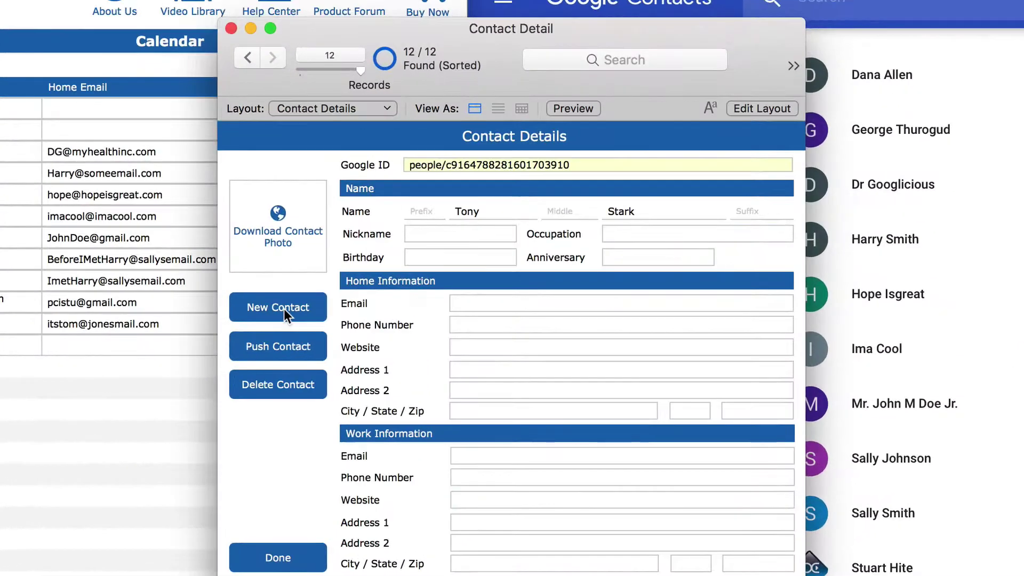
{"action": "left_click", "coordinate": [284, 308]}
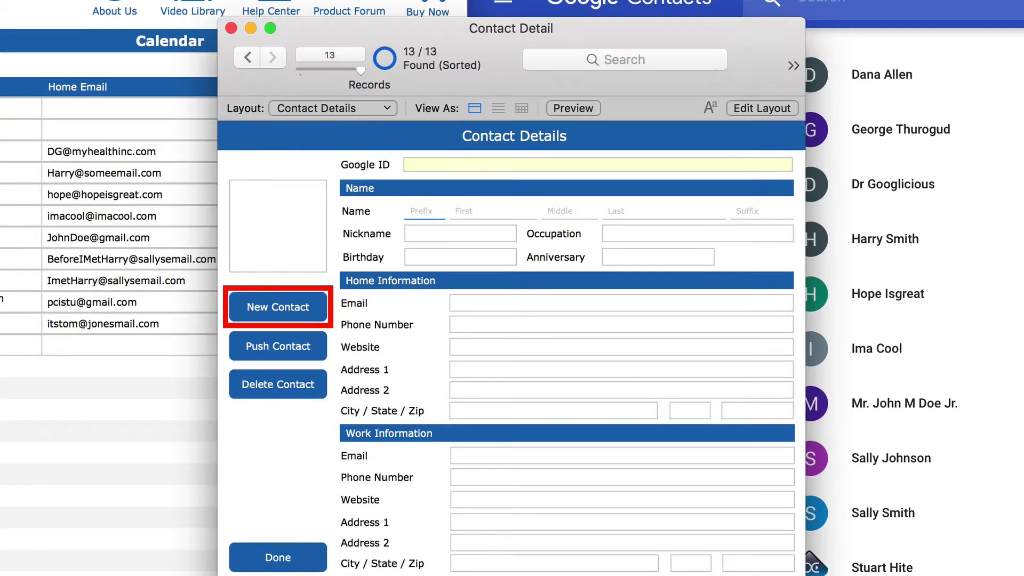
{"action": "type", "text": "Elastigirl"}
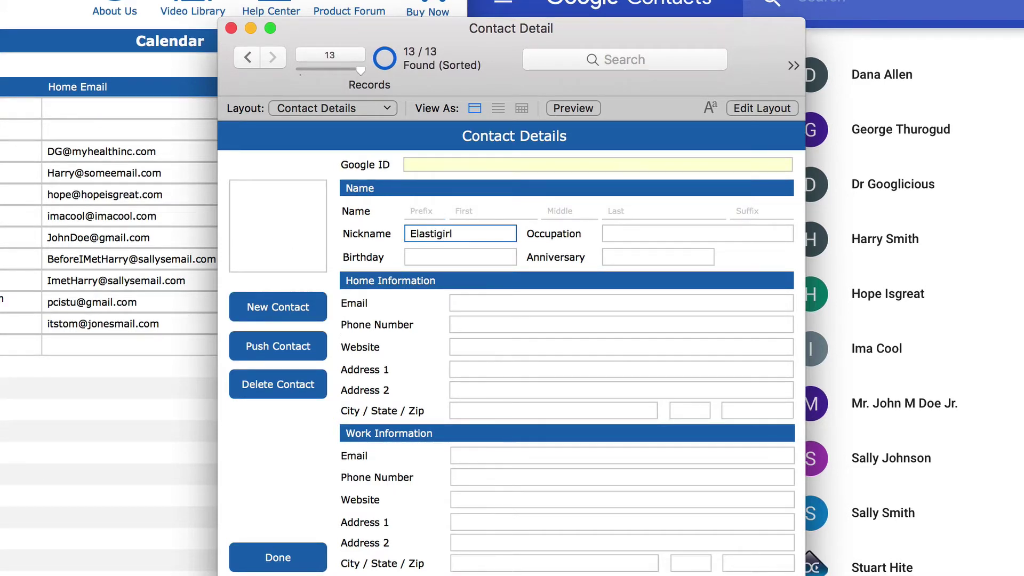
{"action": "key", "text": "Tab"}
{"action": "type", "text": "super"}
{"action": "key", "text": "Tab"}
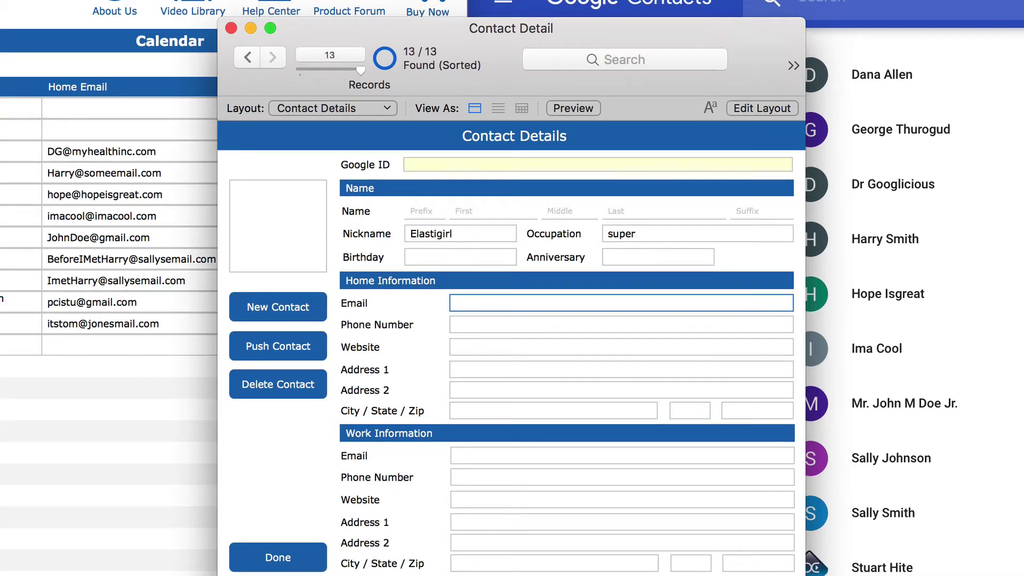
{"action": "type", "text": "flexible@allthetime.com"}
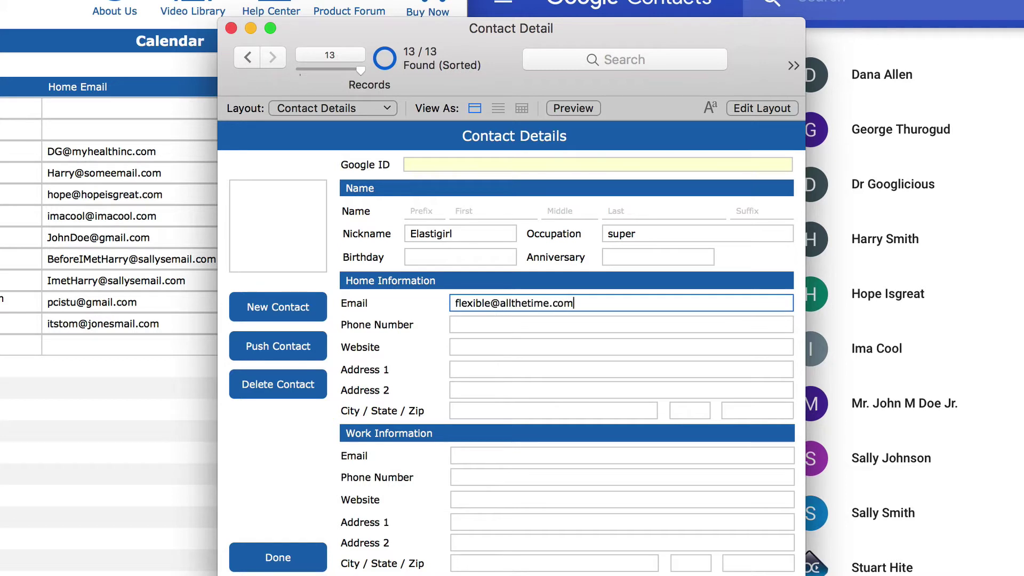
Step: Fill in the home street address, city, state and zip code
{"action": "left_click", "coordinate": [621, 369]}
{"action": "type", "text": "111 Stretchy Lane"}
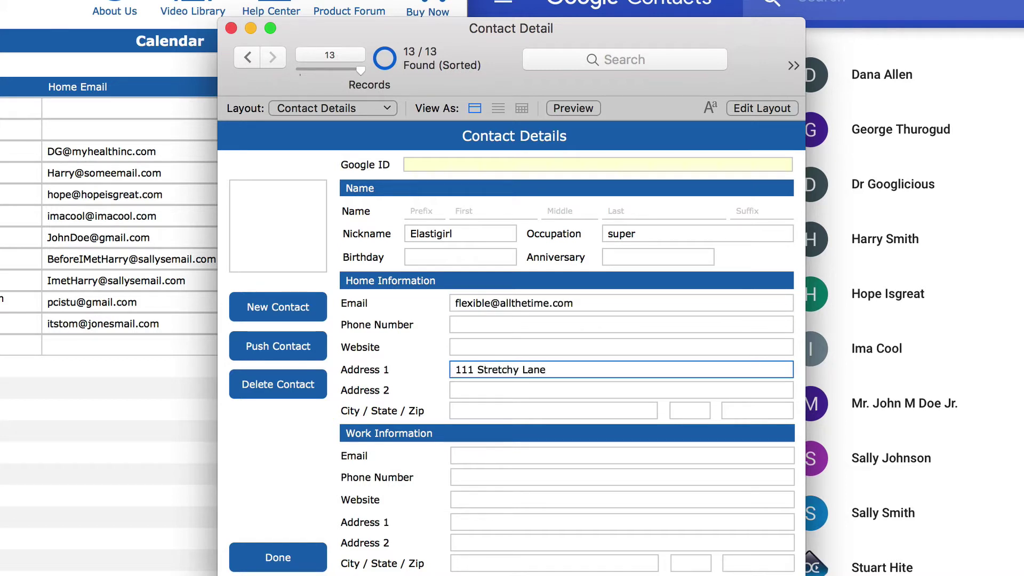
{"action": "left_click", "coordinate": [458, 410]}
{"action": "type", "text": "Incredible"}
{"action": "key", "text": "Tab"}
{"action": "type", "text": "CA"}
{"action": "key", "text": "Tab"}
{"action": "type", "text": "91111"}
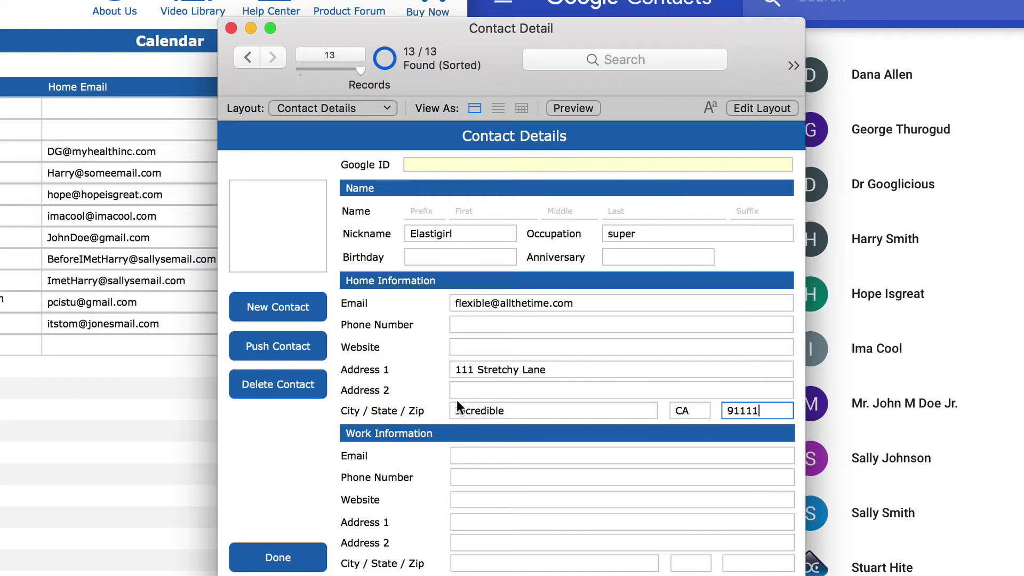
Step: Push the current record to Google and dismiss the success message
{"action": "left_click", "coordinate": [282, 347]}
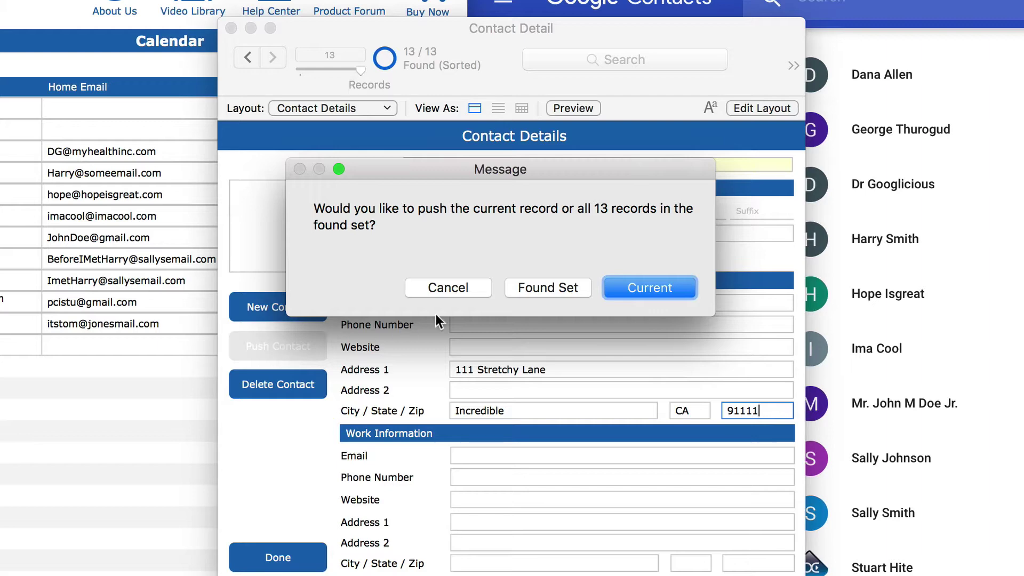
{"action": "left_click", "coordinate": [646, 290]}
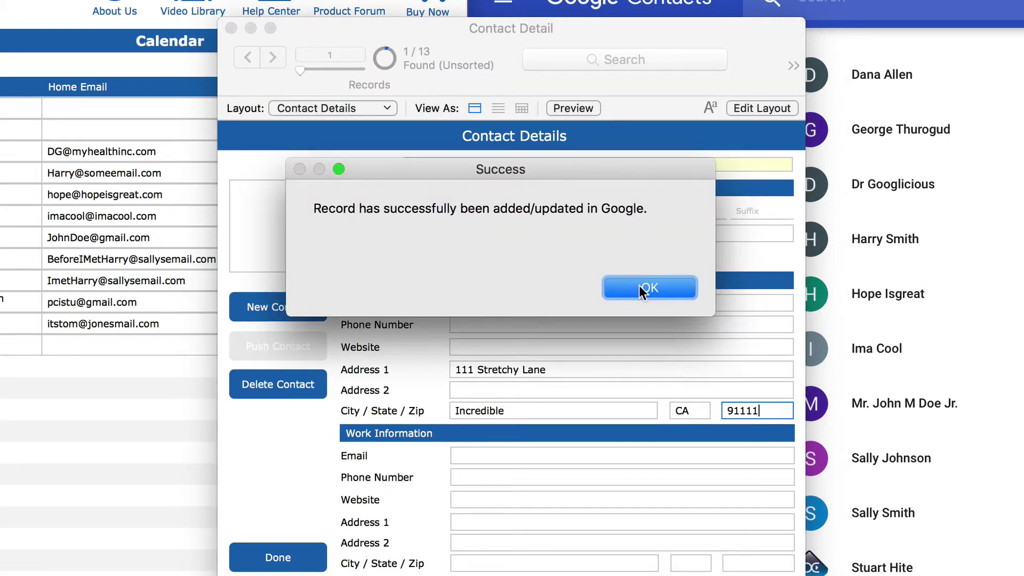
{"action": "left_click", "coordinate": [639, 285]}
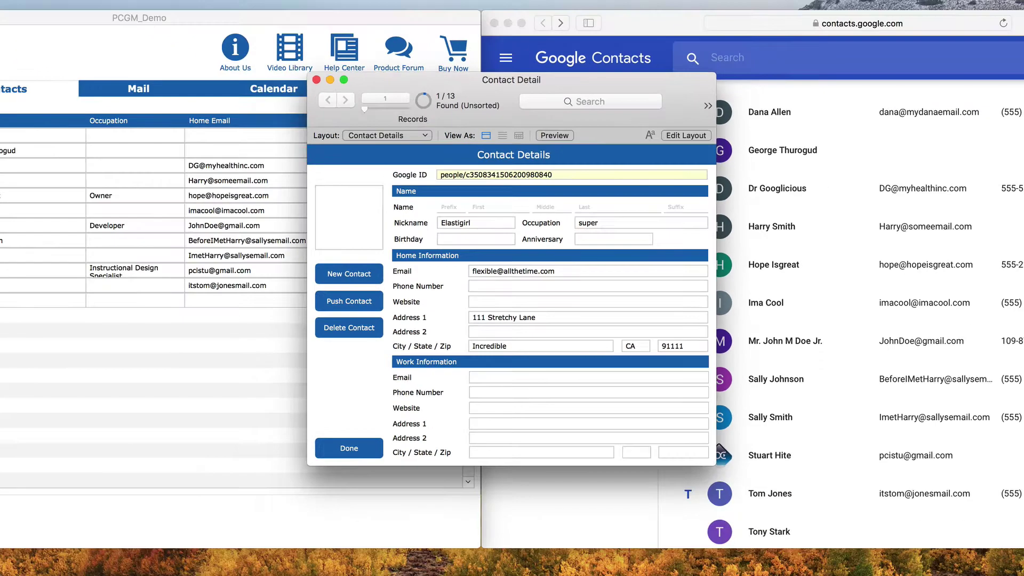
Step: Reload Google Contacts in Safari to show Elastigirl among 13 contacts, then return to the Elastigirl record
{"action": "key", "text": "super+Tab"}
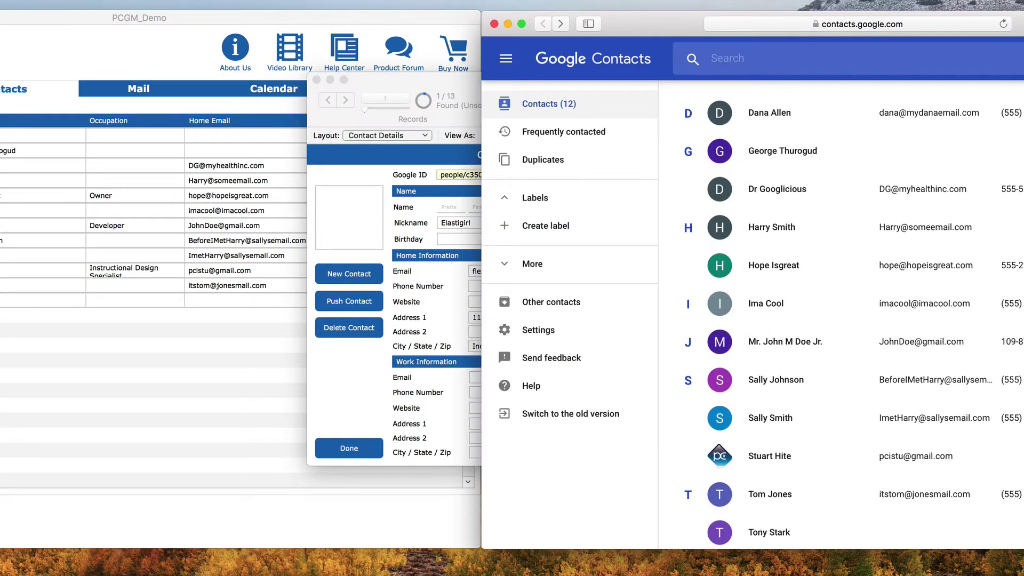
{"action": "key", "text": "super+r"}
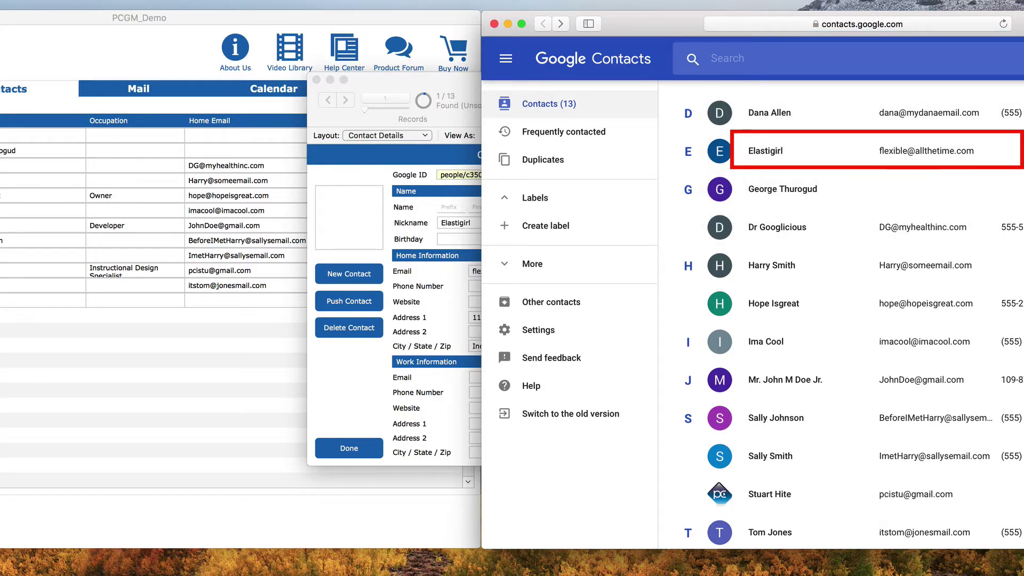
{"action": "left_click", "coordinate": [452, 81]}
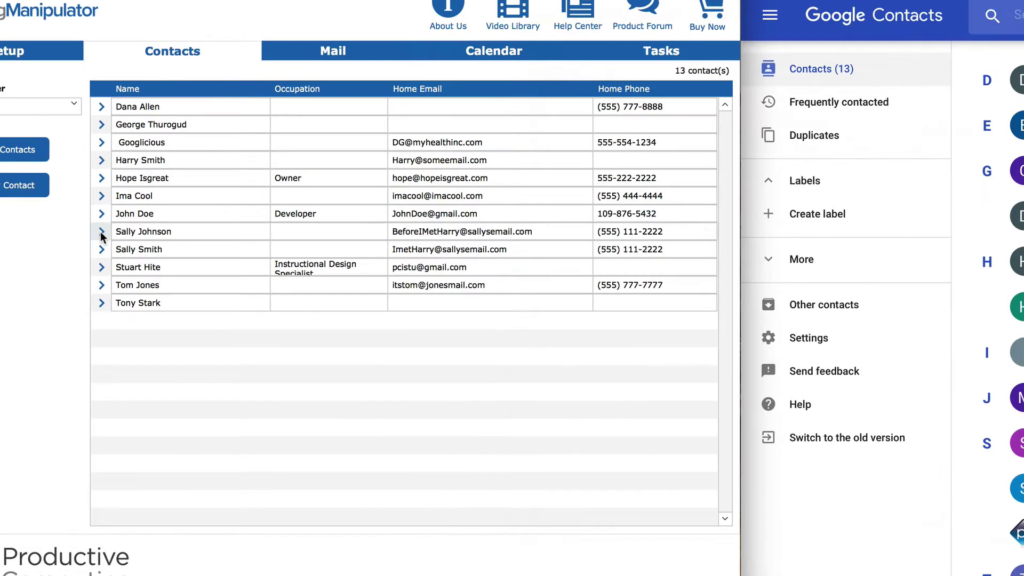
Step: Open the contact's detail record and permanently delete it from Google, acknowledging the success message
{"action": "left_click", "coordinate": [83, 206]}
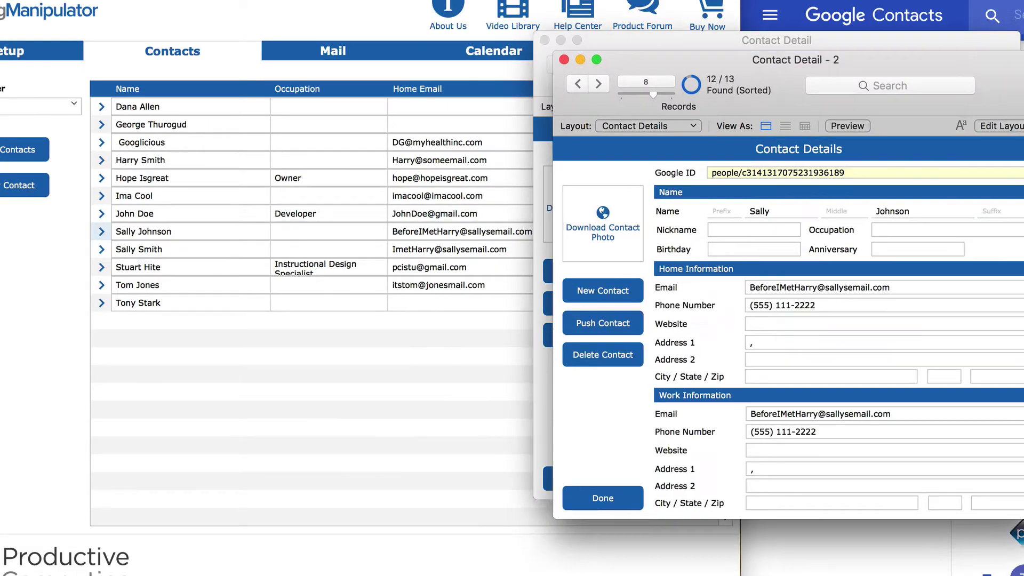
{"action": "left_click_drag", "start_coordinate": [629, 64], "coordinate": [126, 41]}
{"action": "left_click", "coordinate": [93, 60]}
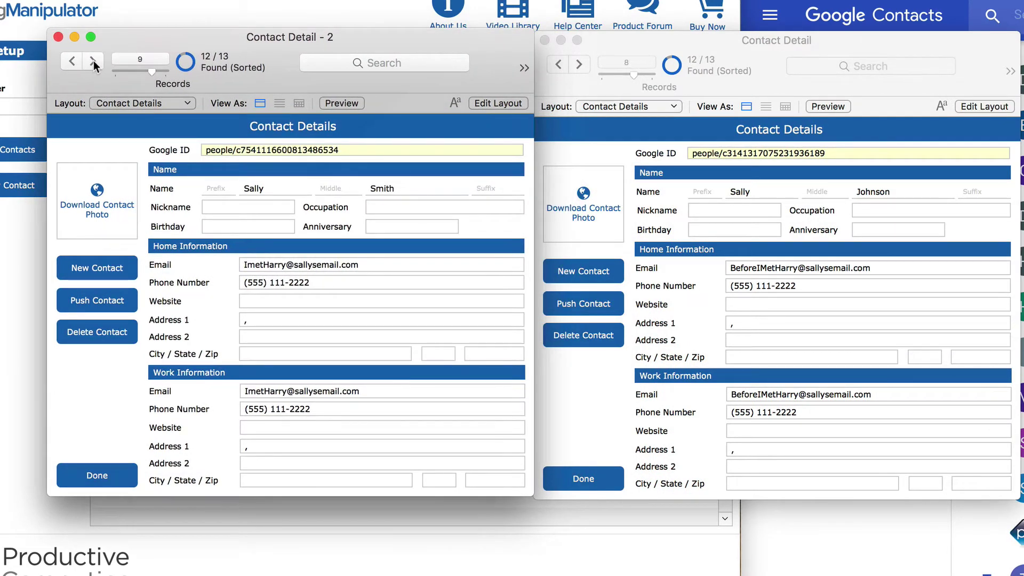
{"action": "left_click", "coordinate": [549, 340]}
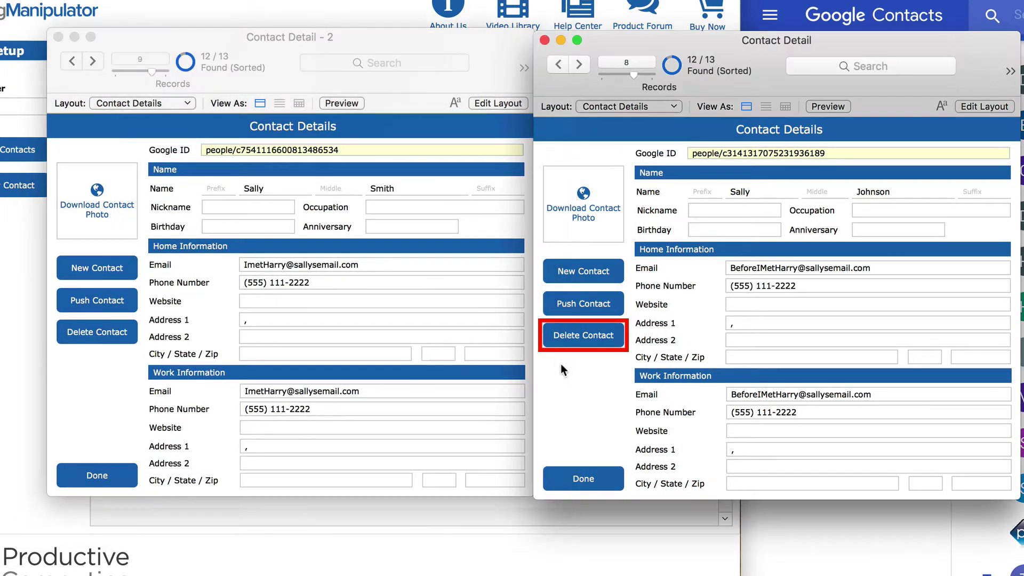
{"action": "left_click", "coordinate": [569, 337]}
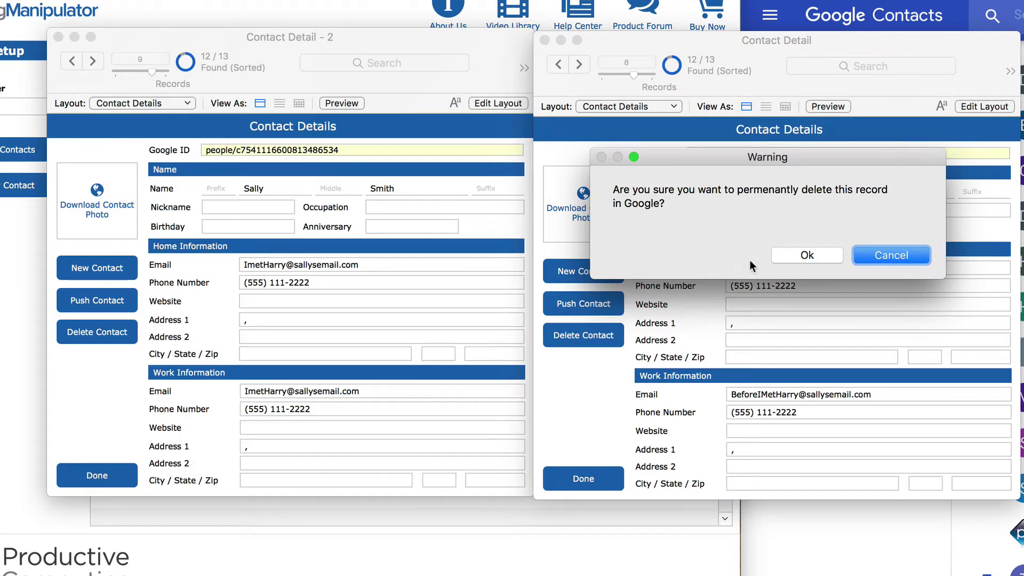
{"action": "left_click", "coordinate": [791, 257]}
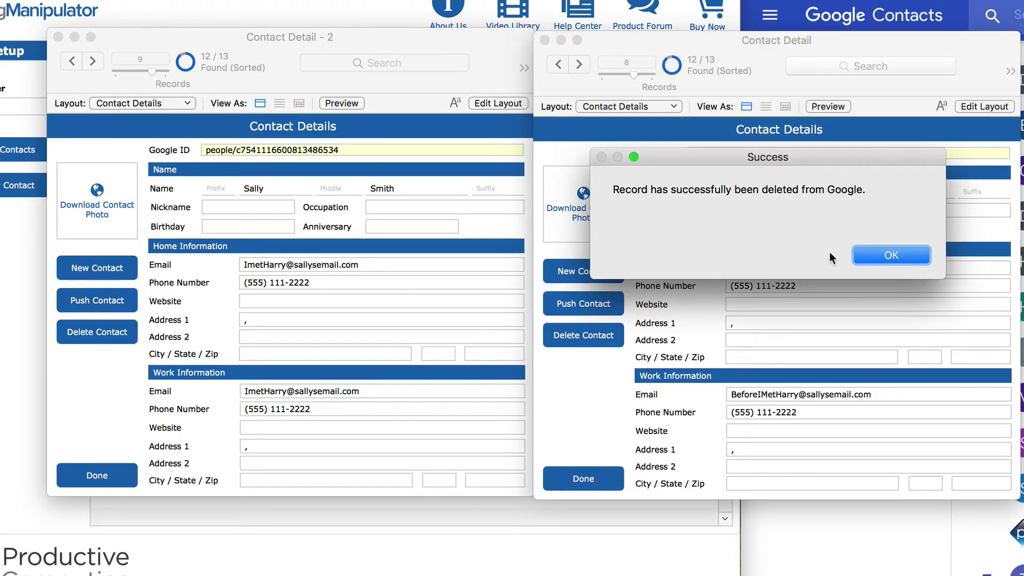
{"action": "left_click", "coordinate": [870, 252]}
Step: Close the detail window, reload Google Contacts to confirm 12 contacts remain, and check the Contact Folder list
{"action": "left_click", "coordinate": [545, 41]}
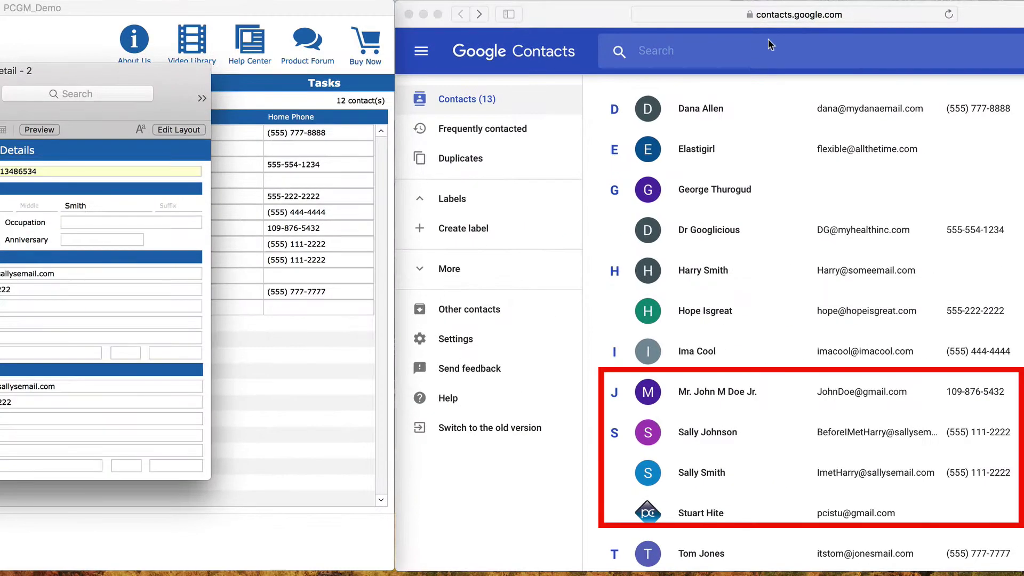
{"action": "left_click", "coordinate": [948, 15]}
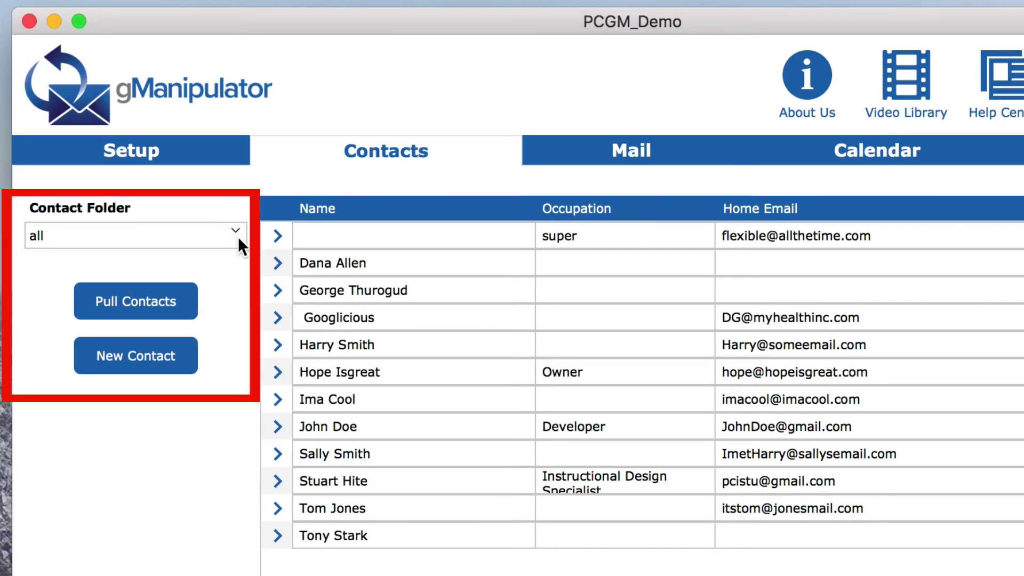
{"action": "left_click", "coordinate": [238, 235]}
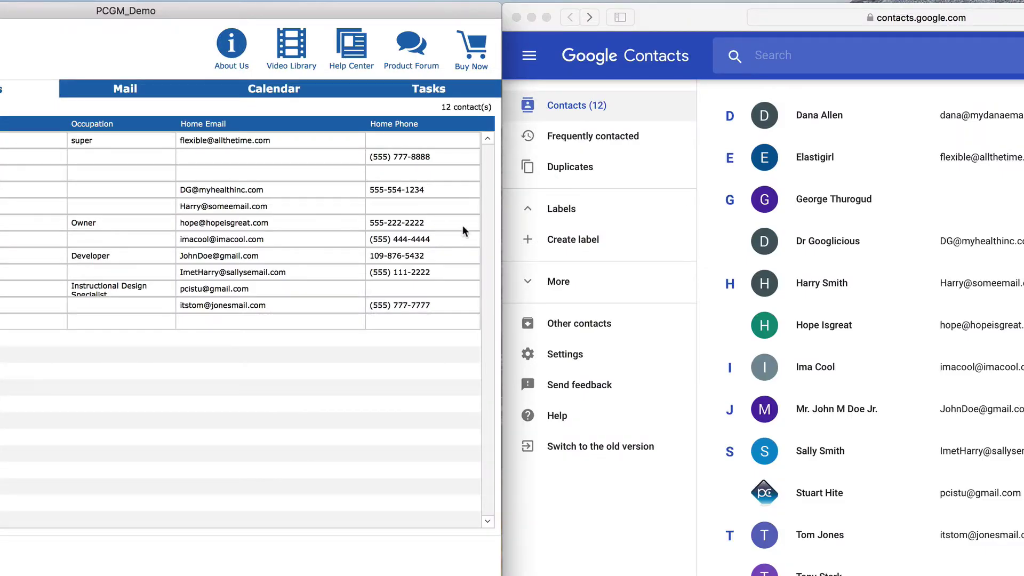
Step: Create a new Google Contacts label named MyPeeps
{"action": "left_click", "coordinate": [564, 239]}
{"action": "left_click", "coordinate": [565, 239]}
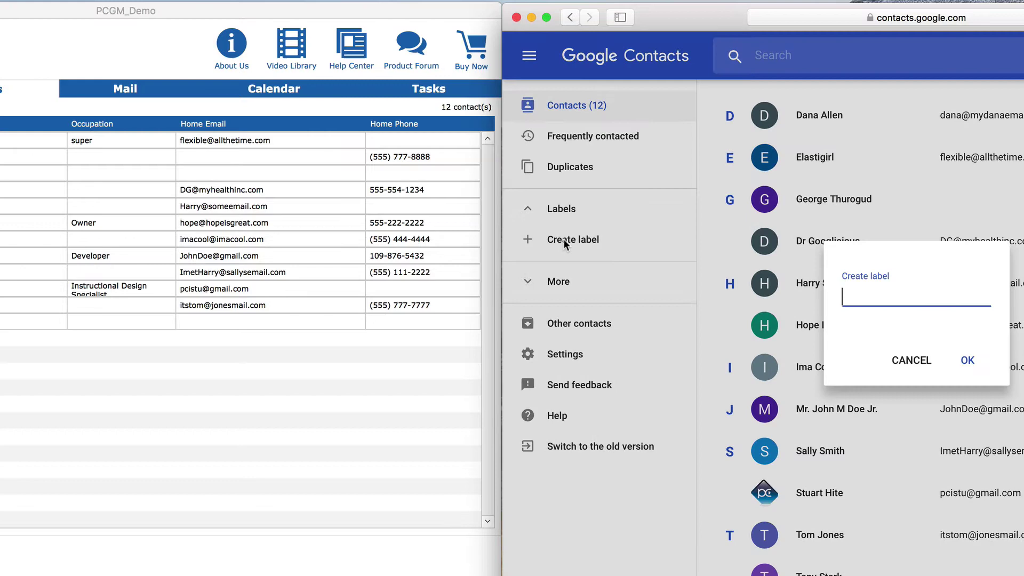
{"action": "type", "text": "MyPeeps"}
{"action": "key", "text": "Return"}
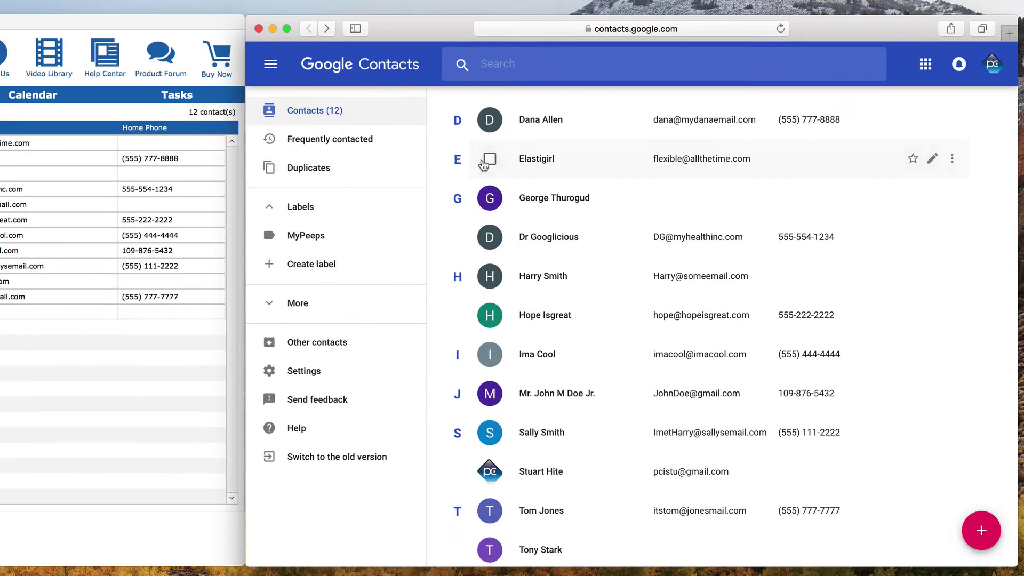
Step: Apply the MyPeeps label to four selected contacts, including Elastigirl and Dr Googlicious
{"action": "left_click", "coordinate": [764, 157]}
{"action": "left_click", "coordinate": [489, 550]}
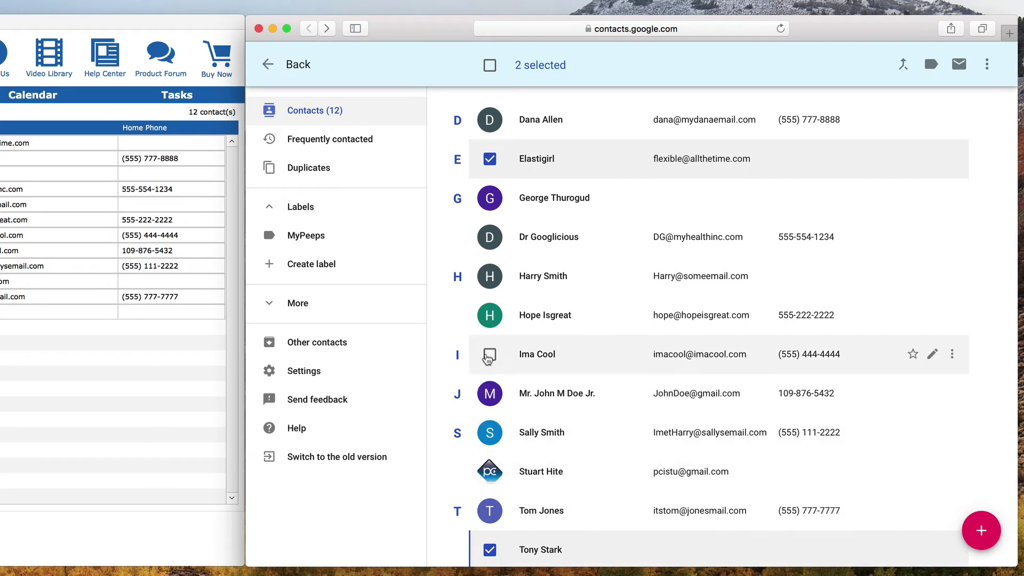
{"action": "left_click", "coordinate": [489, 355]}
{"action": "left_click", "coordinate": [490, 236]}
{"action": "left_click", "coordinate": [931, 64]}
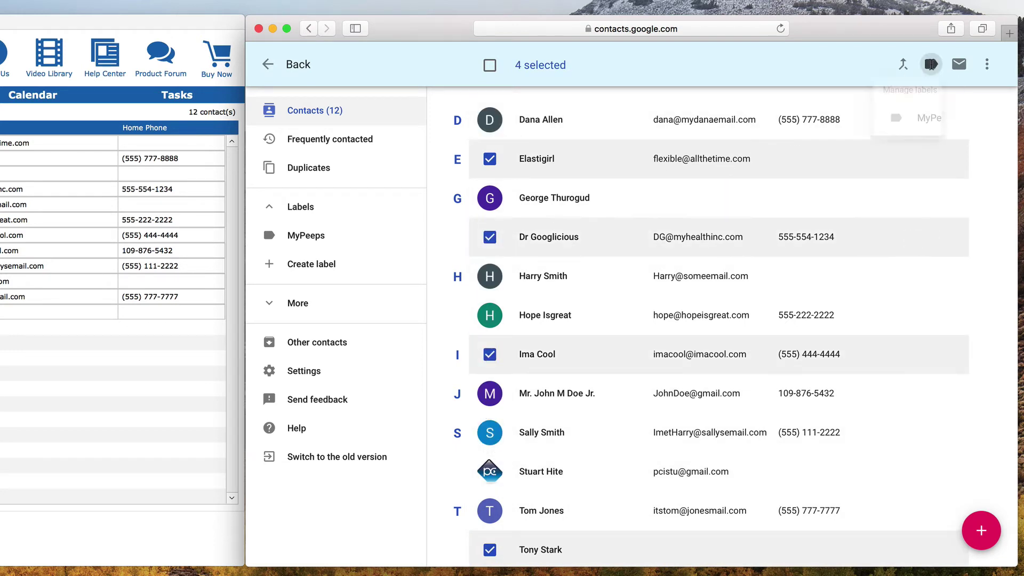
{"action": "left_click", "coordinate": [926, 120]}
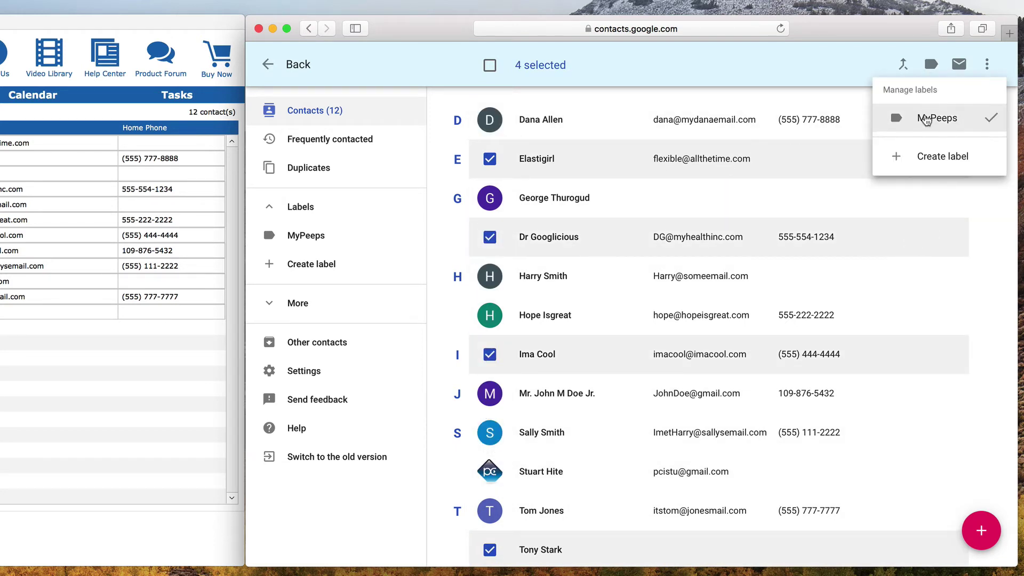
{"action": "left_click", "coordinate": [791, 72]}
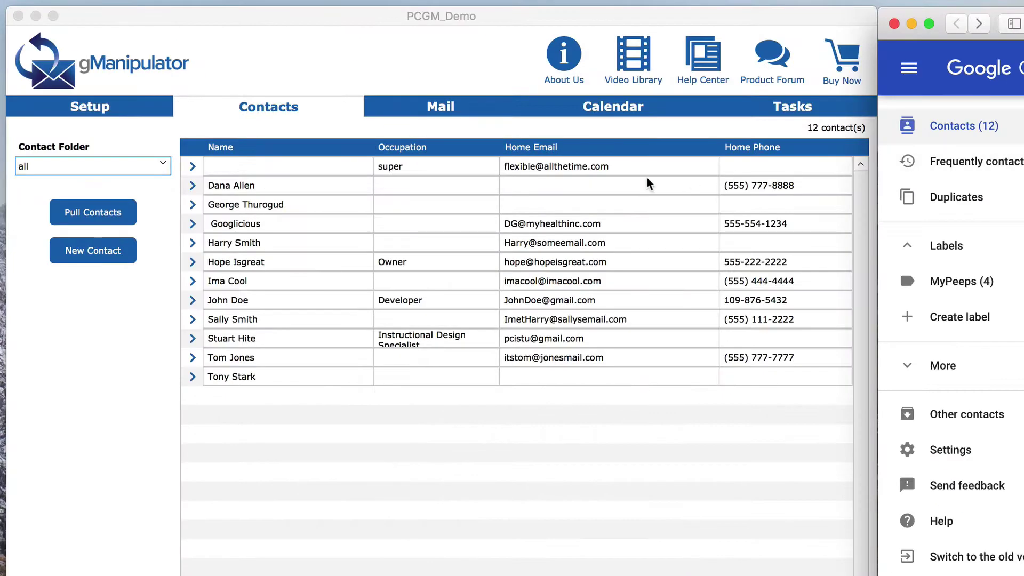
Step: Review the Contact Folder options, visit the Setup authentication page, then return to the 12-contact list
{"action": "left_click", "coordinate": [158, 160]}
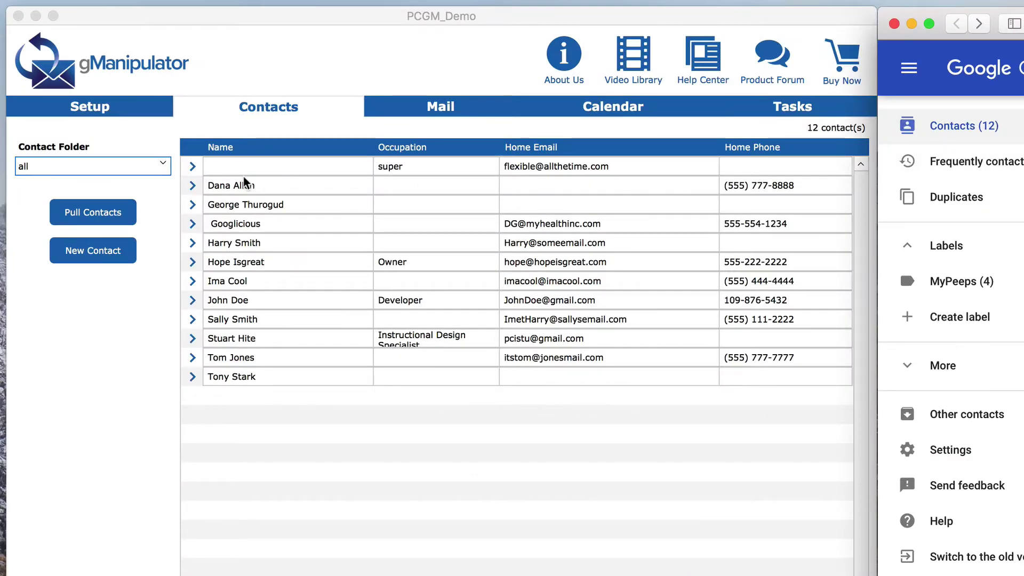
{"action": "left_click", "coordinate": [161, 165]}
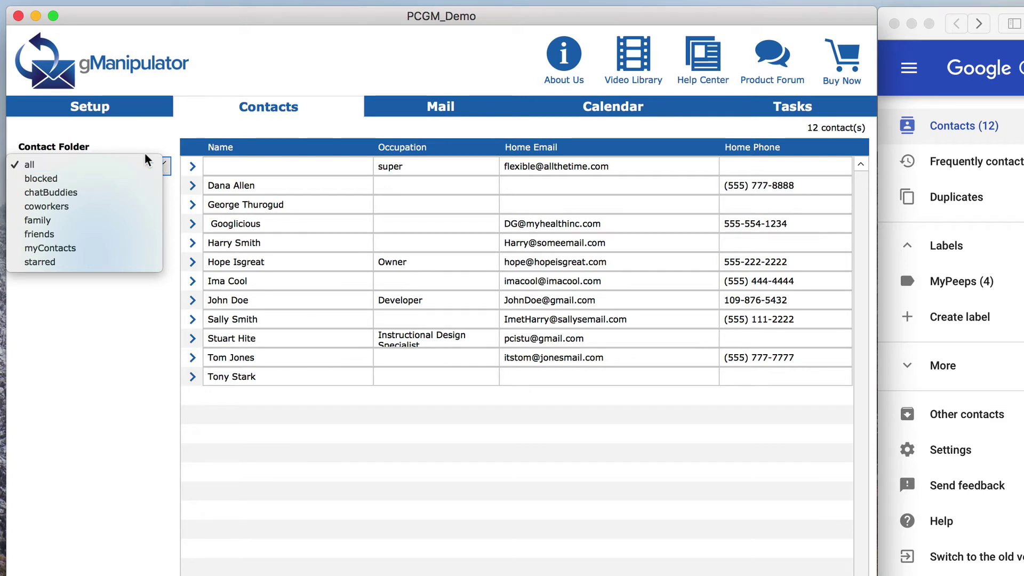
{"action": "left_click", "coordinate": [124, 113]}
{"action": "left_click", "coordinate": [128, 111]}
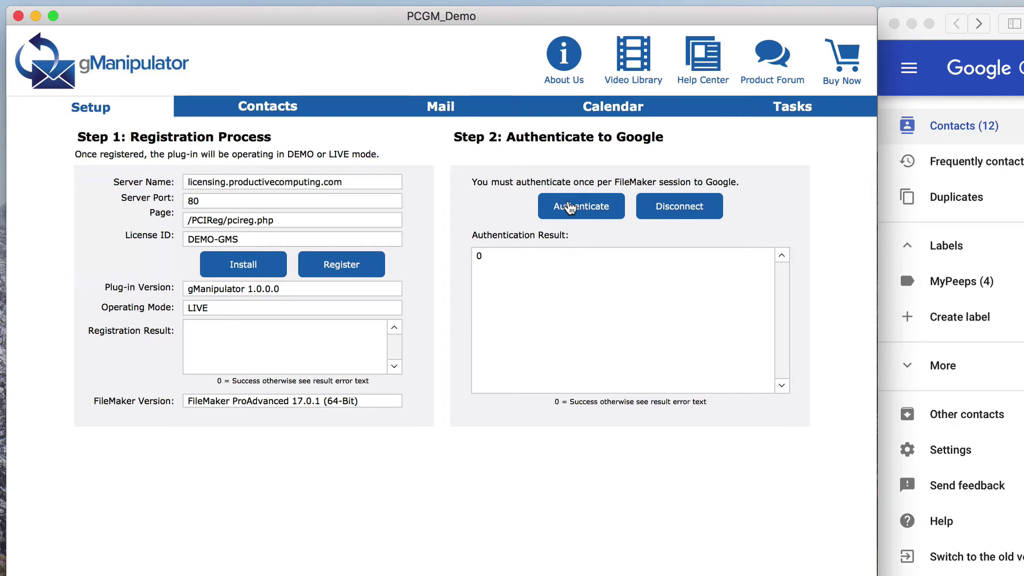
{"action": "left_click", "coordinate": [274, 108]}
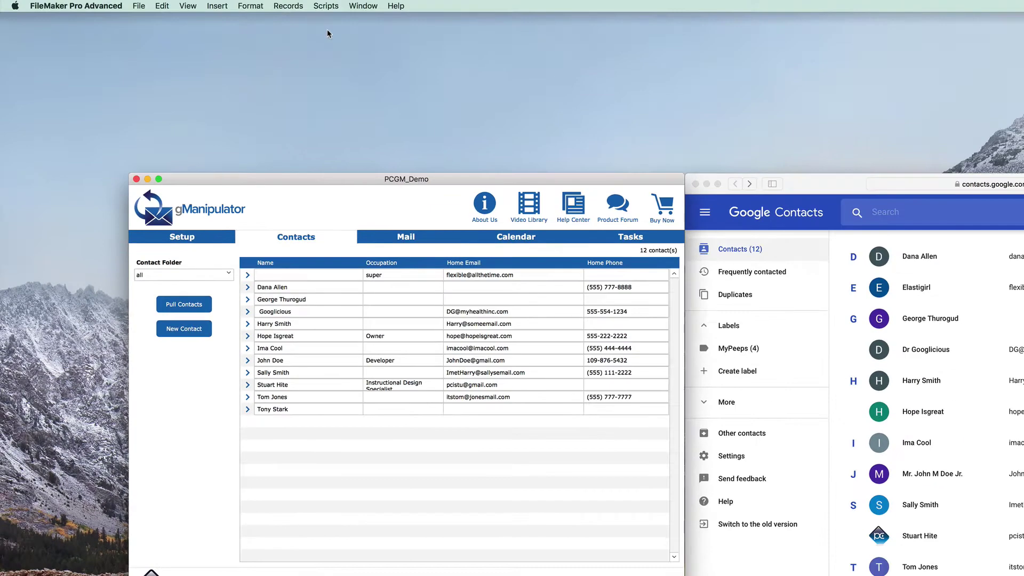
Step: Run the CNTCT__Get Contact Folders script from the Script Workspace to refresh the folder list
{"action": "left_click", "coordinate": [326, 6]}
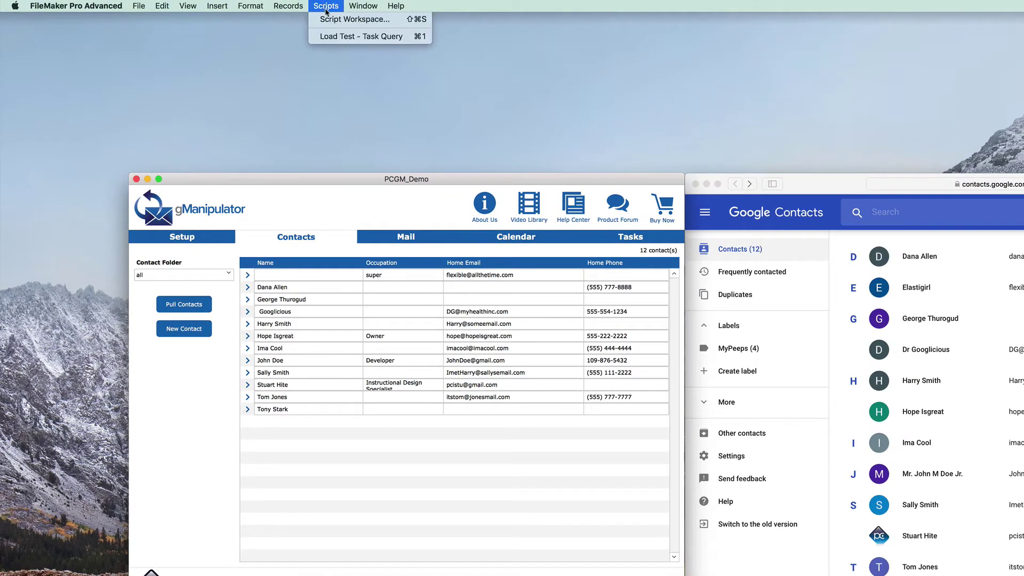
{"action": "left_click", "coordinate": [330, 19]}
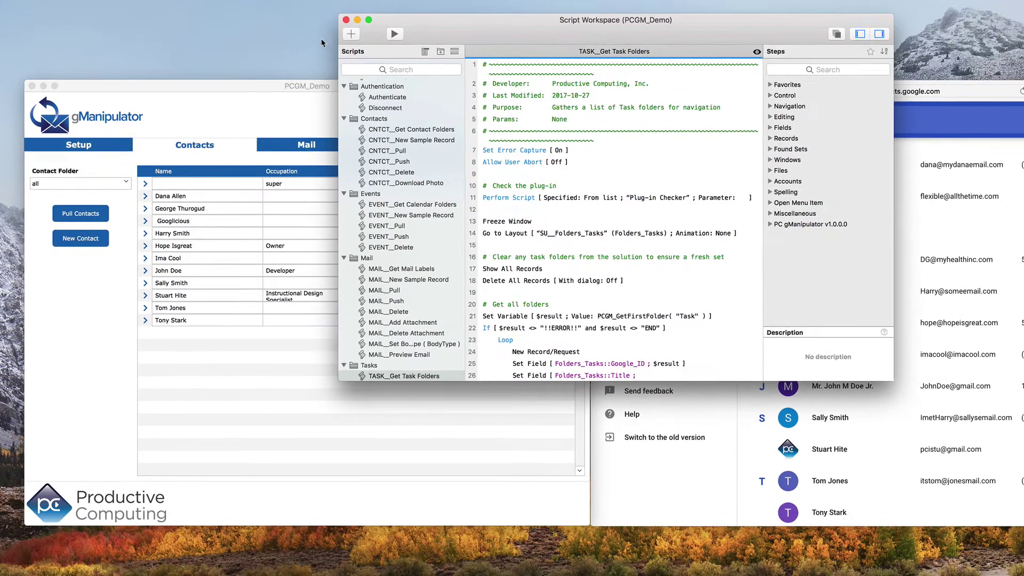
{"action": "left_click", "coordinate": [404, 130]}
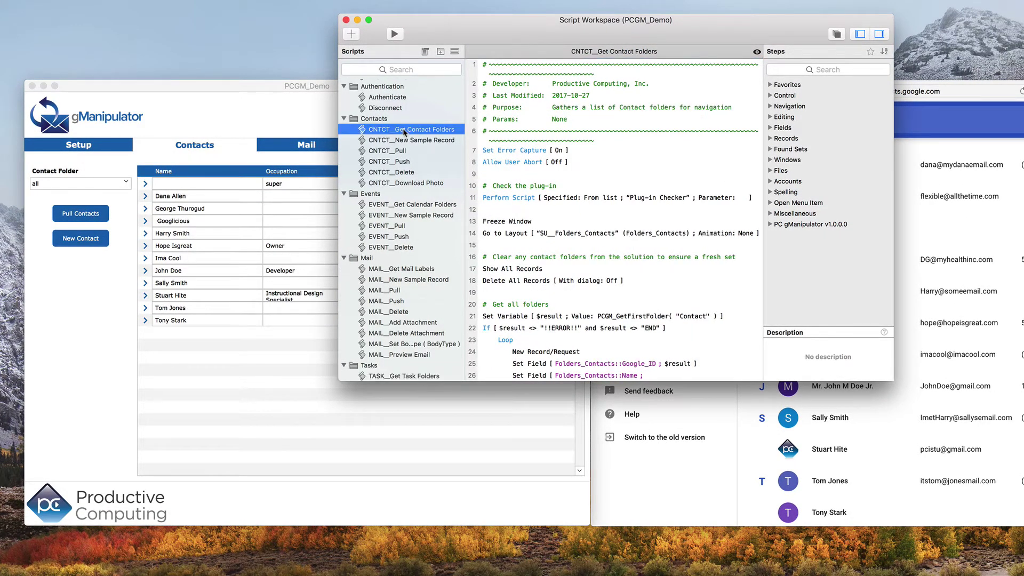
{"action": "scroll", "coordinate": [521, 191], "scroll_direction": "down", "scroll_amount": 5}
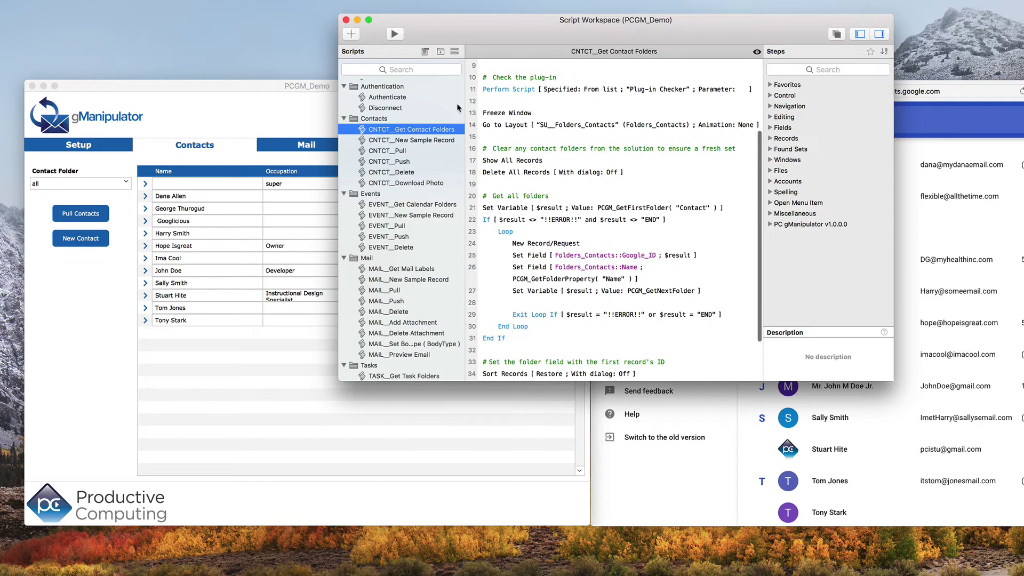
{"action": "left_click", "coordinate": [394, 35]}
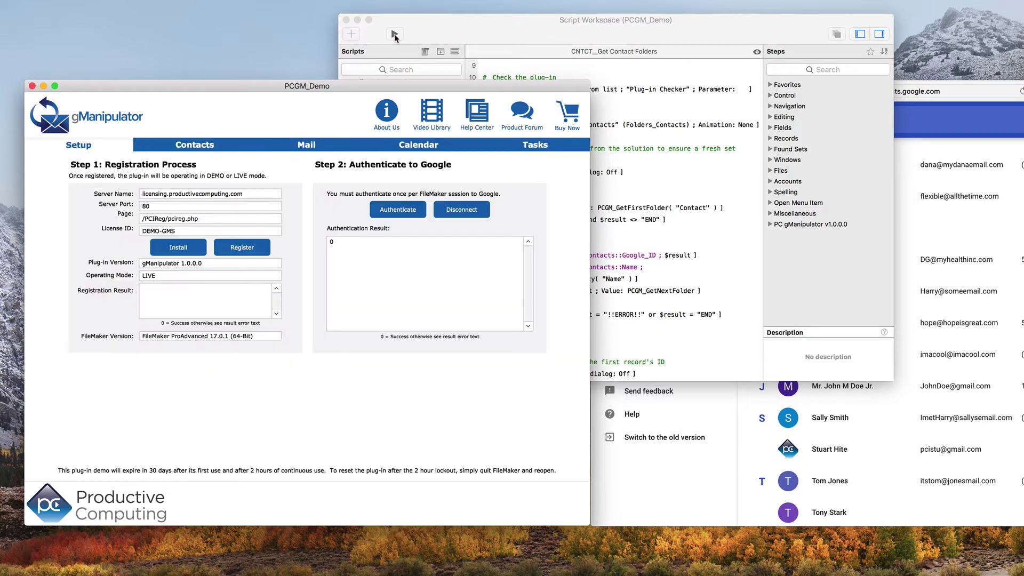
Step: Leave the Script Workspace and pull the MyPeeps folder's 4 contacts from Google into gManipulator
{"action": "left_click", "coordinate": [346, 20]}
{"action": "left_click", "coordinate": [200, 144]}
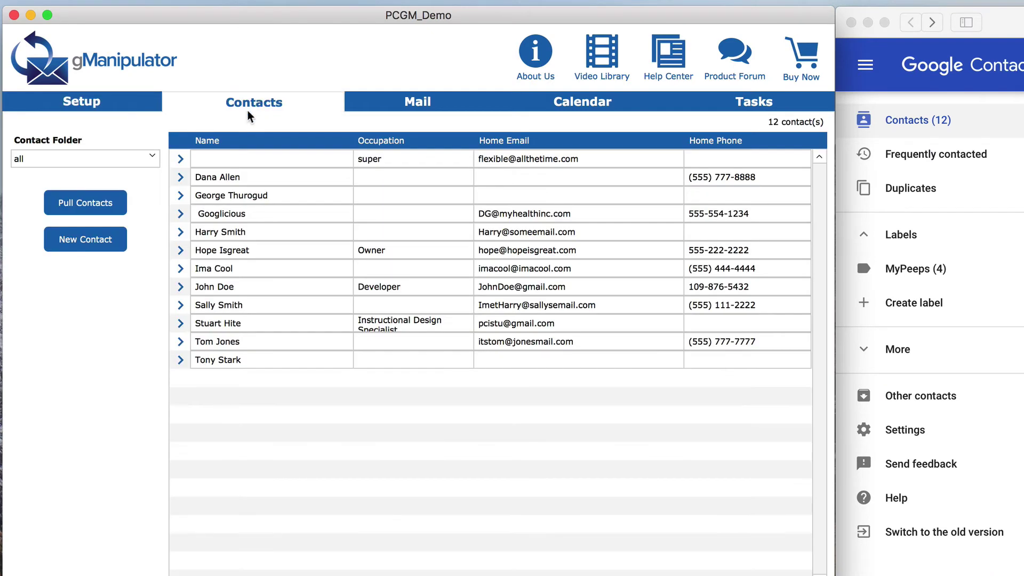
{"action": "left_click", "coordinate": [153, 157]}
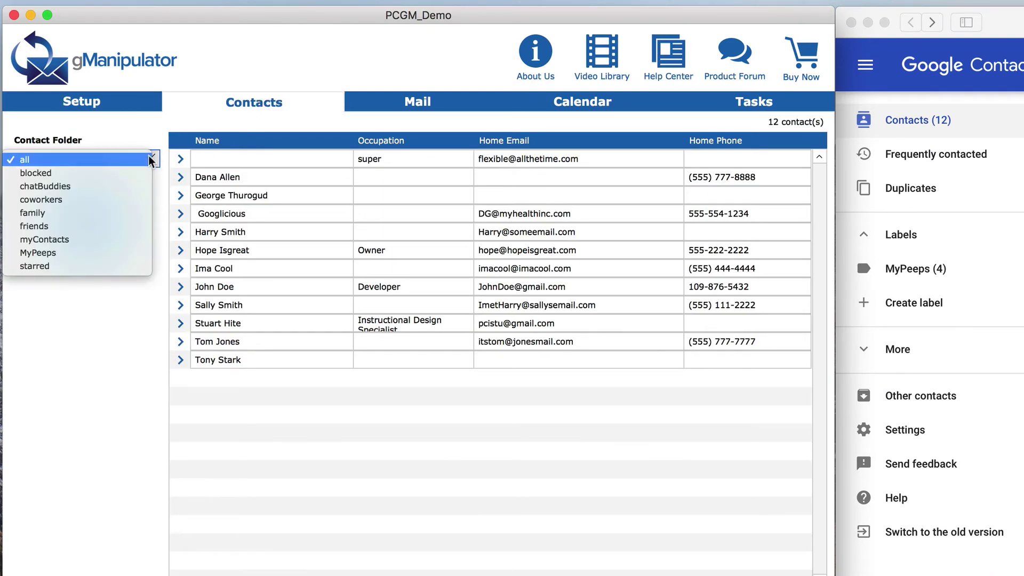
{"action": "left_click", "coordinate": [100, 252]}
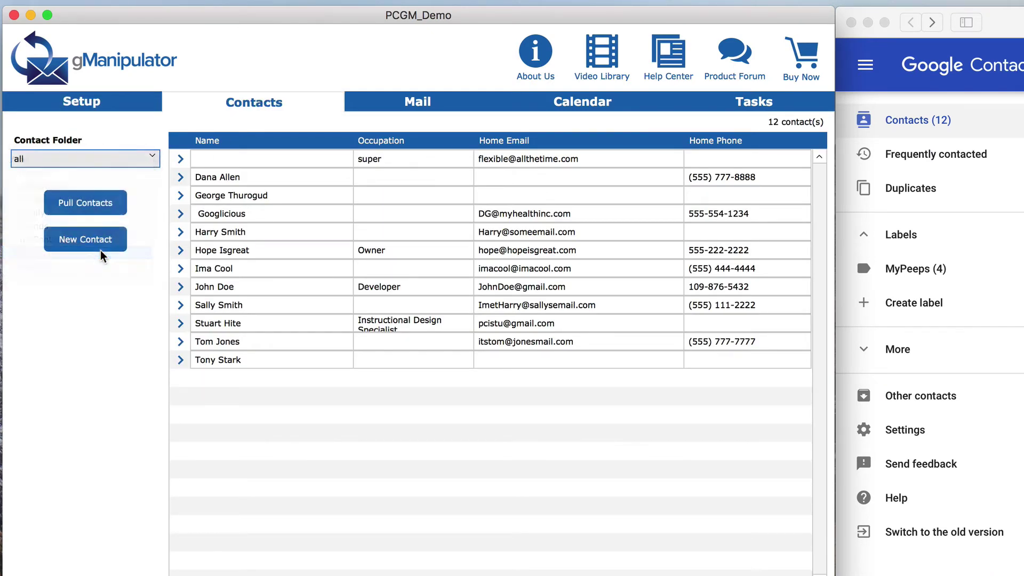
{"action": "left_click", "coordinate": [97, 205]}
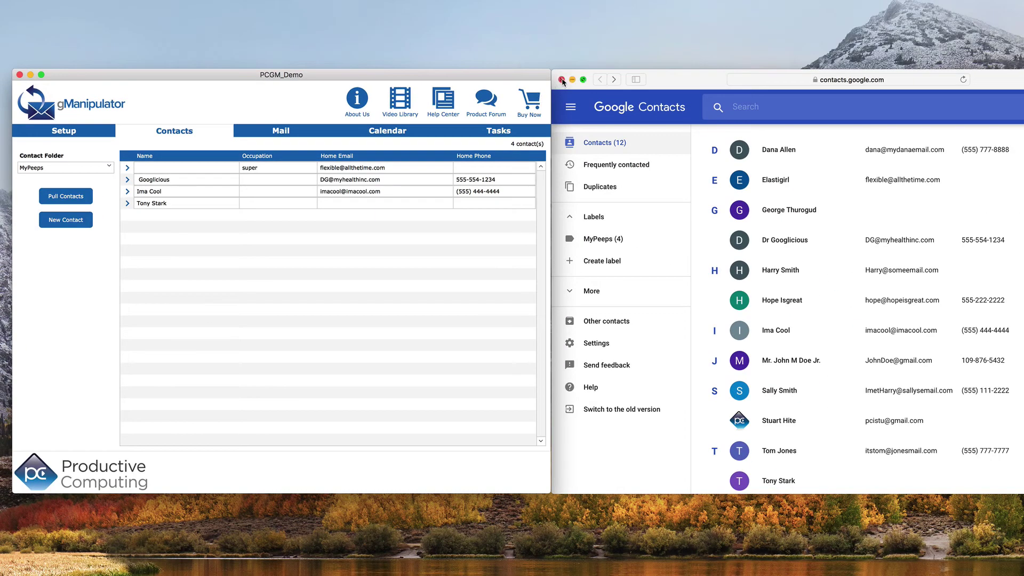
Step: Close the Google Contacts browser and start a new contact, entering its last name
{"action": "left_click", "coordinate": [561, 80]}
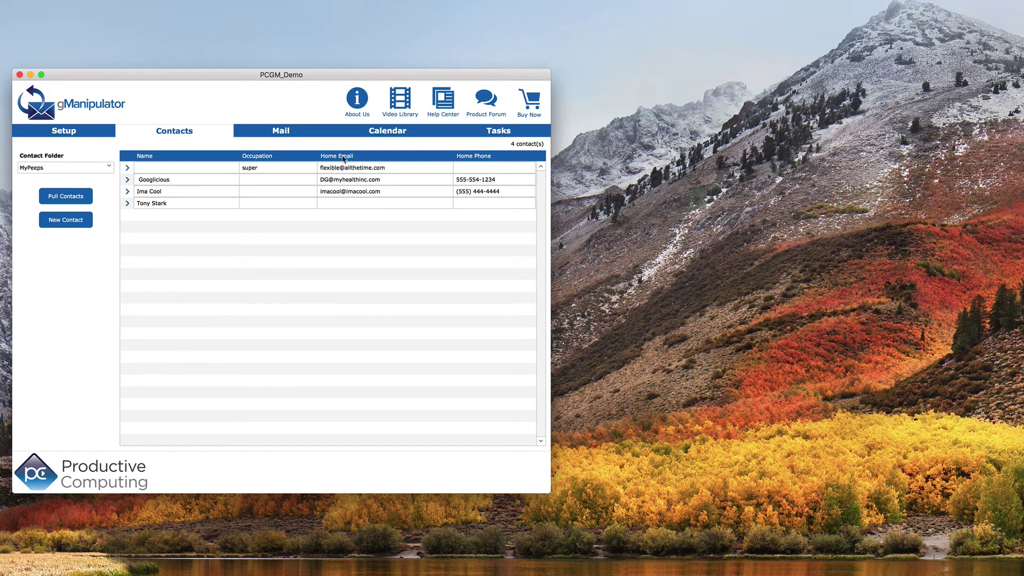
{"action": "left_click", "coordinate": [87, 220]}
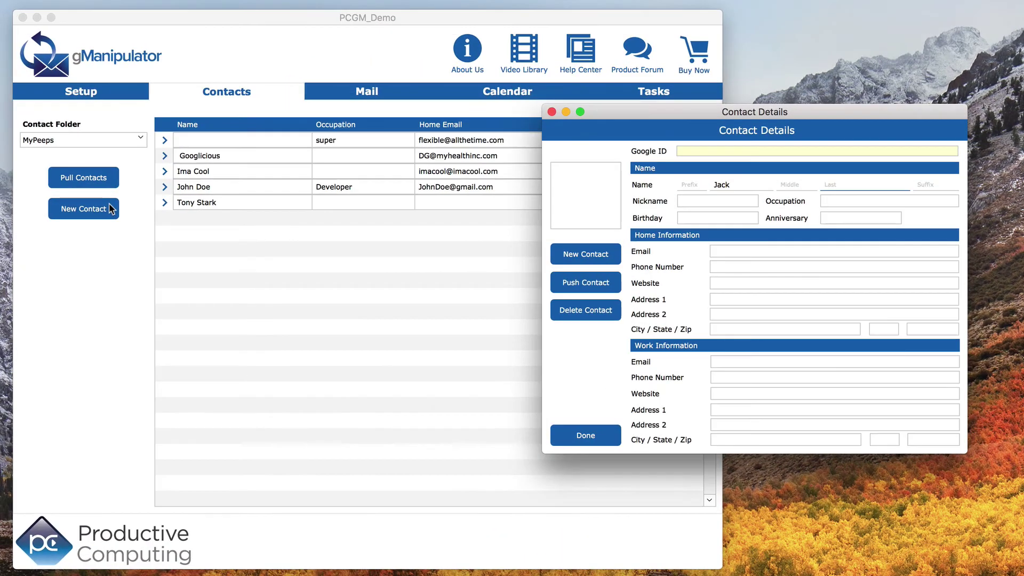
{"action": "type", "text": "Horner"}
{"action": "key", "text": "Tab"}
{"action": "key", "text": "Tab"}
Step: Give the new contact a home street address, a work e-mail and the occupation MyCustomers
{"action": "left_click", "coordinate": [723, 299]}
{"action": "type", "text": "123 Corner Street"}
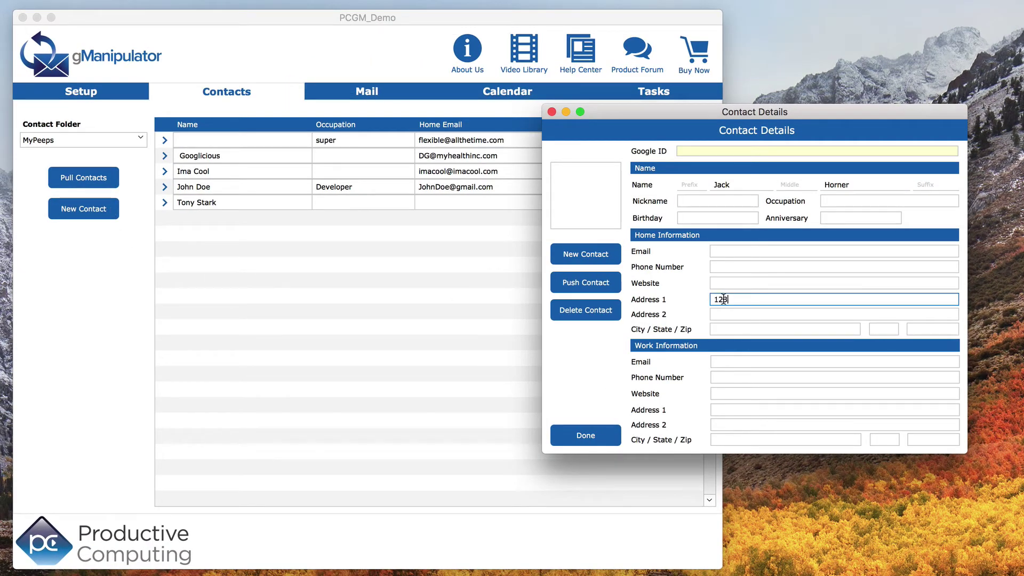
{"action": "left_click", "coordinate": [735, 363]}
{"action": "type", "text": "capnjack@blackpearl.com"}
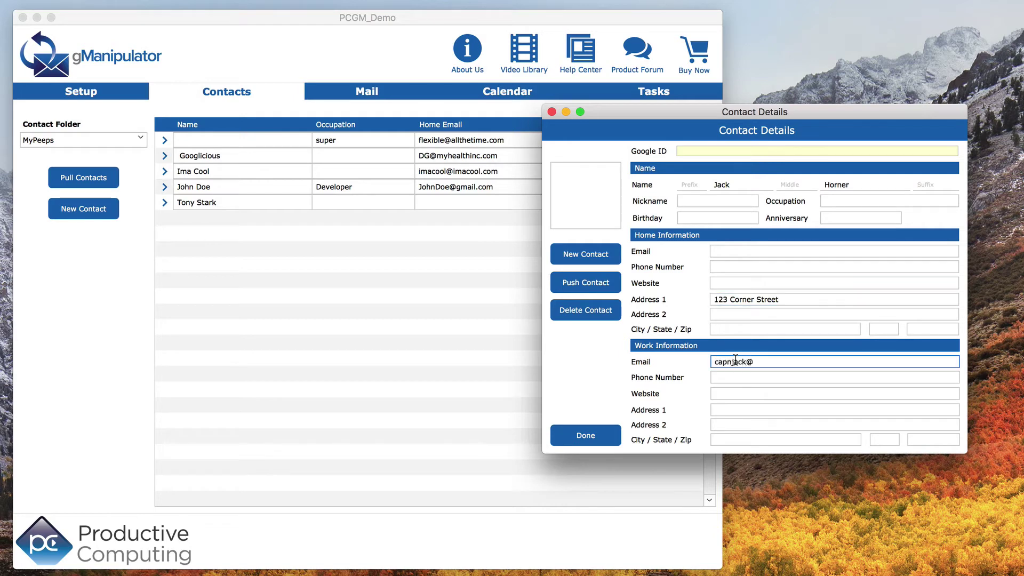
{"action": "left_click", "coordinate": [826, 201]}
{"action": "type", "text": "MyCustomers"}
{"action": "left_click", "coordinate": [552, 111]}
{"action": "left_click", "coordinate": [139, 139]}
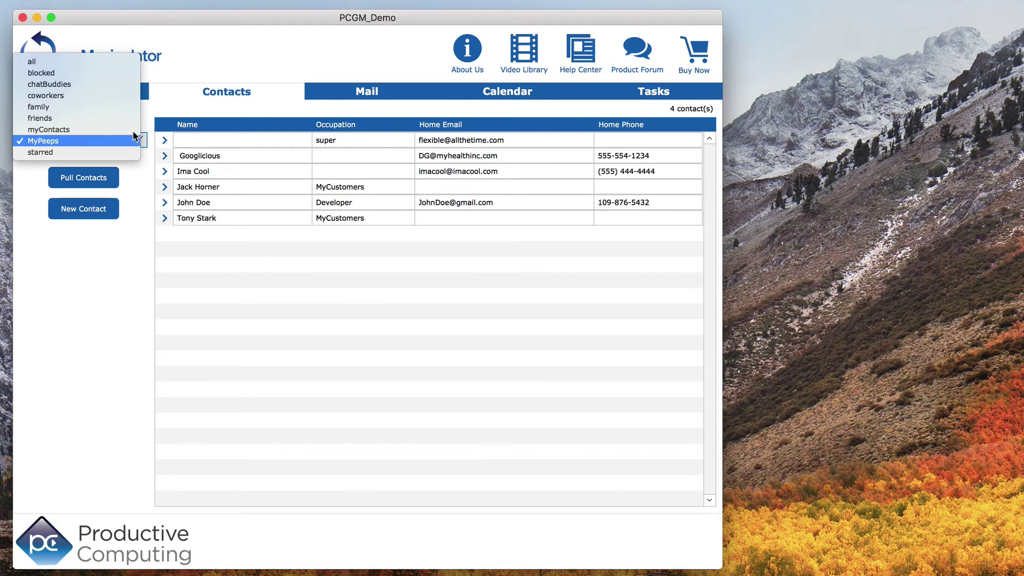
Step: Show contacts from all folders and set occupation MyCustomers on contacts while stepping through records
{"action": "left_click", "coordinate": [32, 26]}
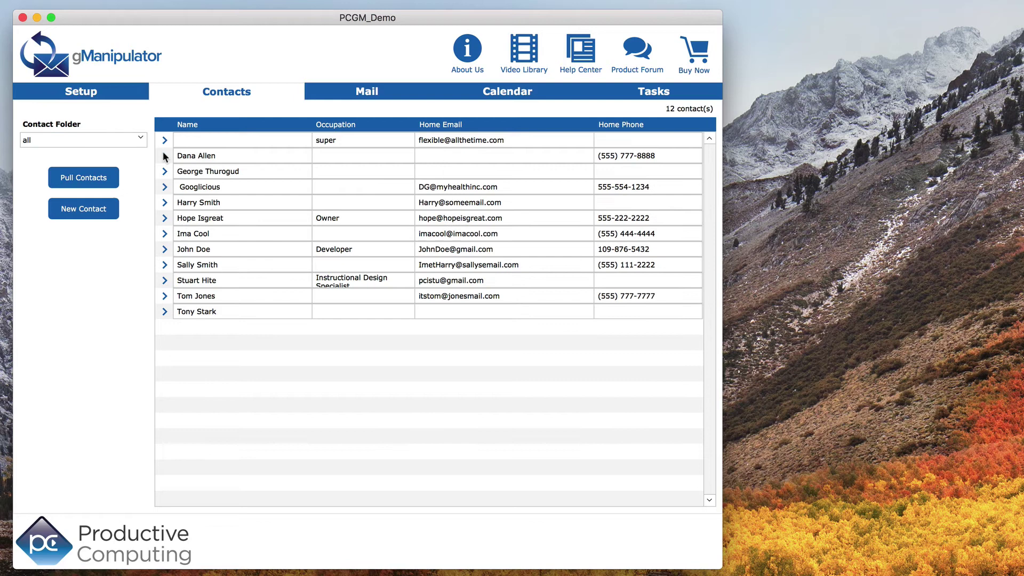
{"action": "left_click", "coordinate": [165, 155]}
{"action": "left_click", "coordinate": [828, 232]}
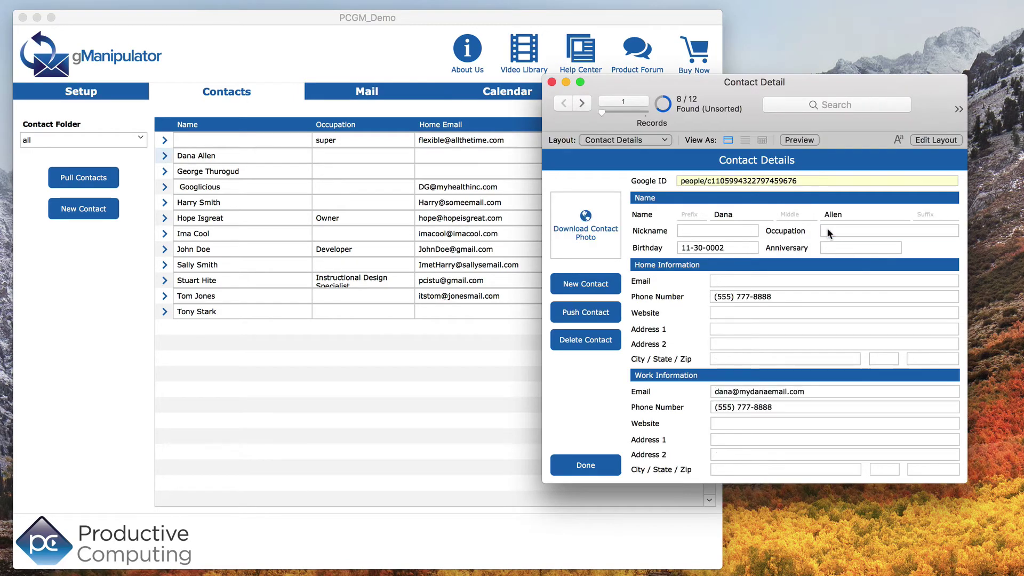
{"action": "left_click", "coordinate": [585, 107]}
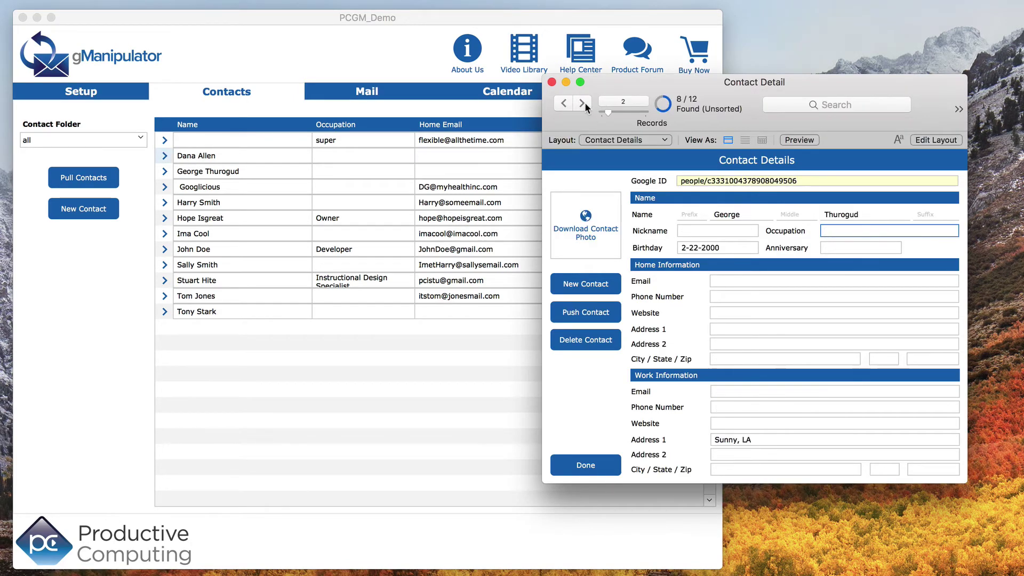
{"action": "left_click", "coordinate": [582, 103]}
{"action": "left_click", "coordinate": [582, 103]}
{"action": "left_click", "coordinate": [582, 102]}
{"action": "left_click", "coordinate": [582, 103]}
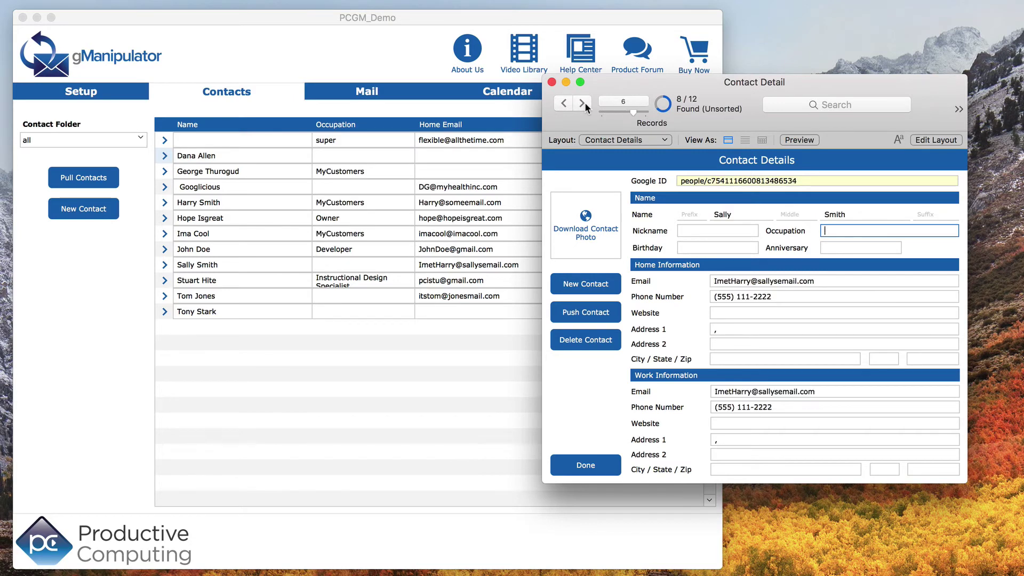
{"action": "left_click", "coordinate": [583, 103]}
{"action": "left_click", "coordinate": [582, 103]}
{"action": "type", "text": "MyCustomers"}
Step: Find the contacts whose occupation is MyCustomers
{"action": "left_click", "coordinate": [843, 234]}
{"action": "key", "text": "super+f"}
{"action": "type", "text": "MyCustomers"}
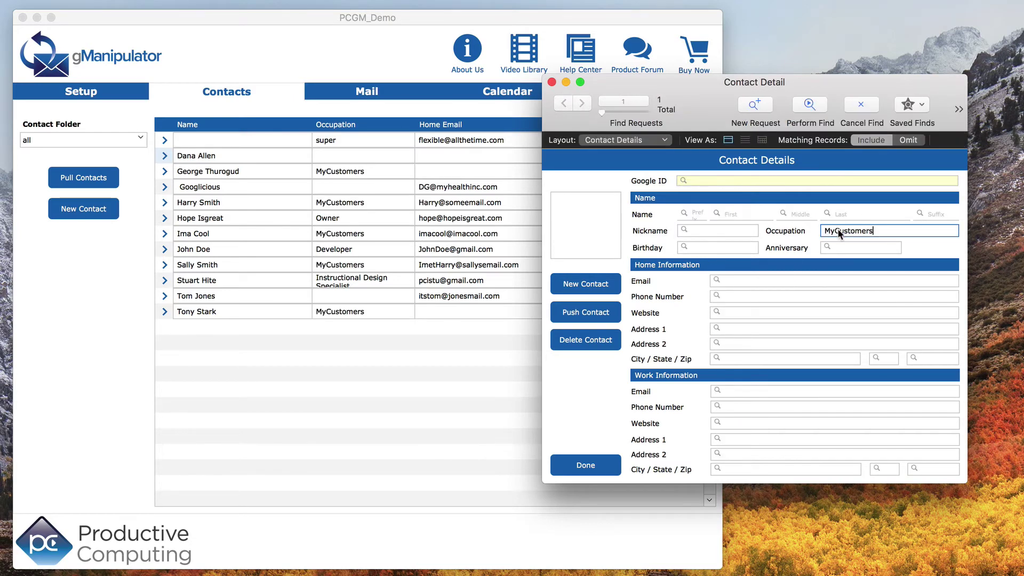
{"action": "key", "text": "Return"}
Step: Switch to the MyPeeps folder and find contacts with occupation MyCustomers in Contact Detail
{"action": "left_click", "coordinate": [552, 82]}
{"action": "left_click", "coordinate": [83, 140]}
{"action": "left_click", "coordinate": [106, 207]}
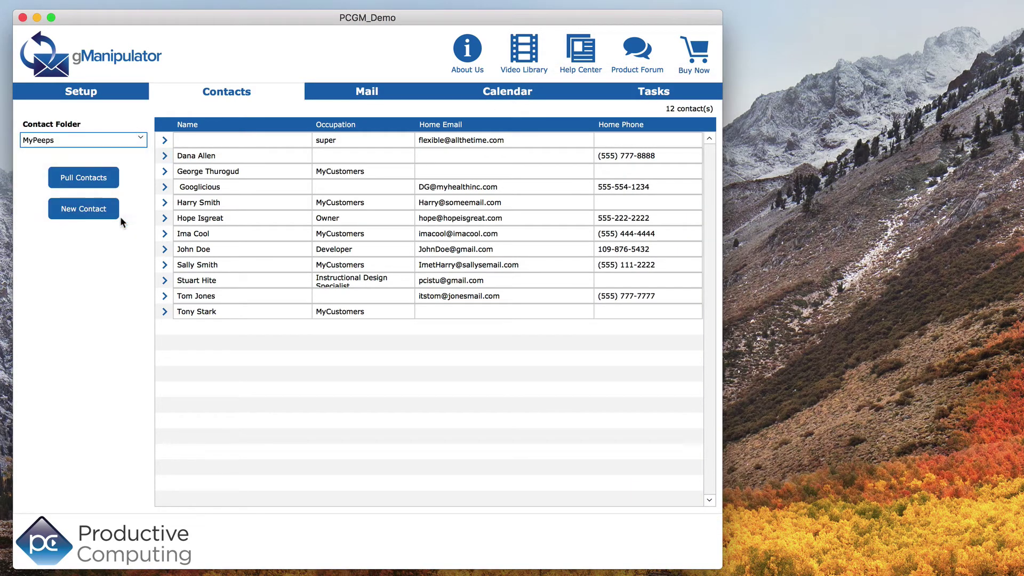
{"action": "left_click", "coordinate": [164, 186]}
{"action": "left_click", "coordinate": [840, 235]}
{"action": "key", "text": "super+f"}
{"action": "type", "text": "MyCustomers"}
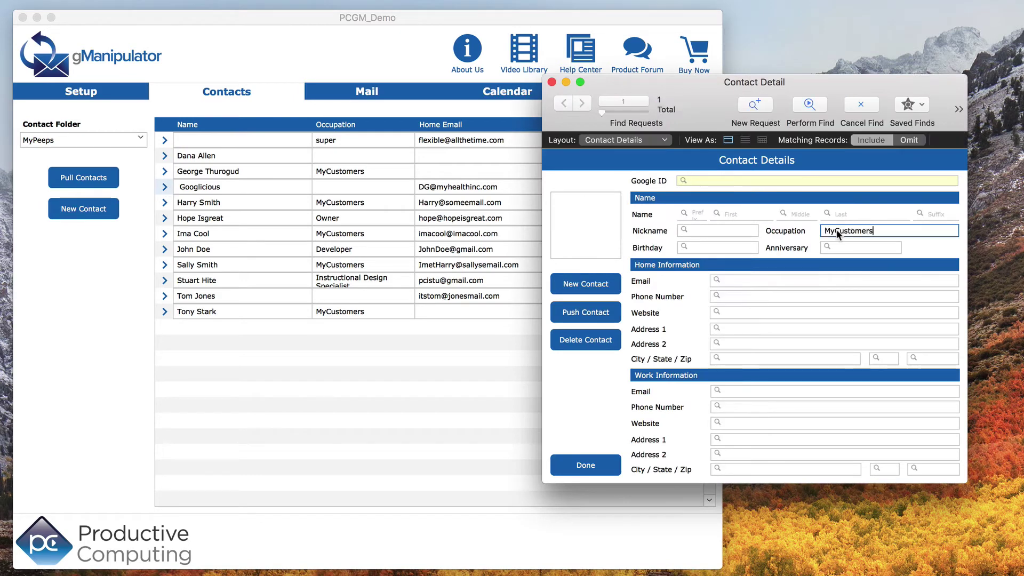
{"action": "key", "text": "Return"}
Step: Push the five found contacts to Google as a Found Set and confirm the success message
{"action": "left_click", "coordinate": [588, 311]}
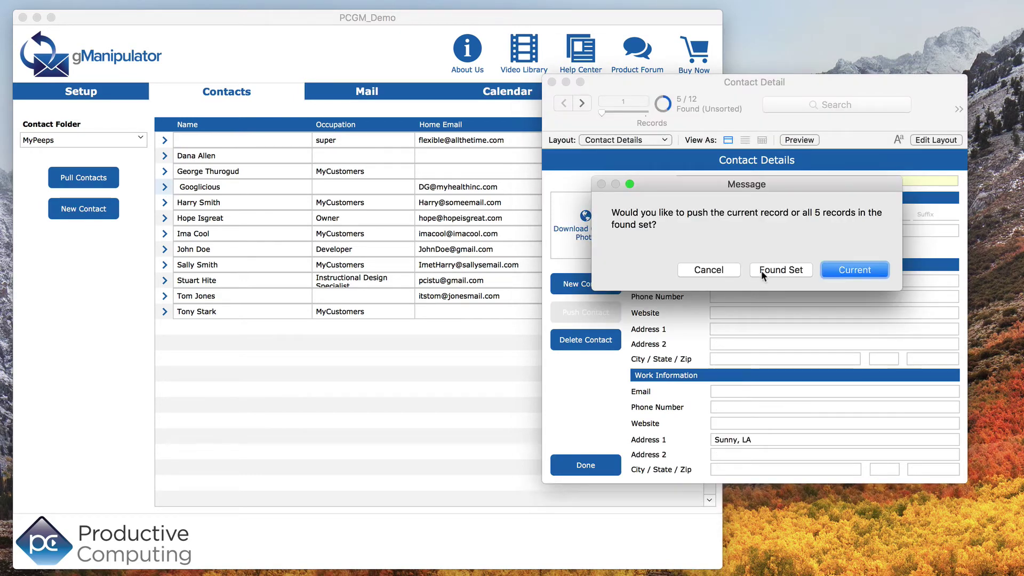
{"action": "left_click", "coordinate": [766, 271]}
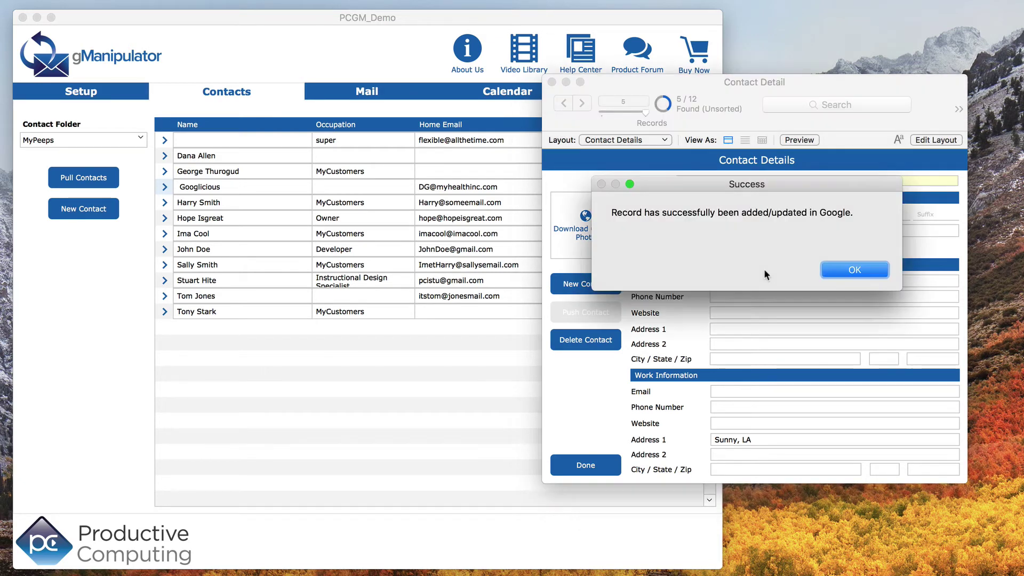
{"action": "left_click", "coordinate": [837, 270]}
{"action": "left_click", "coordinate": [552, 81]}
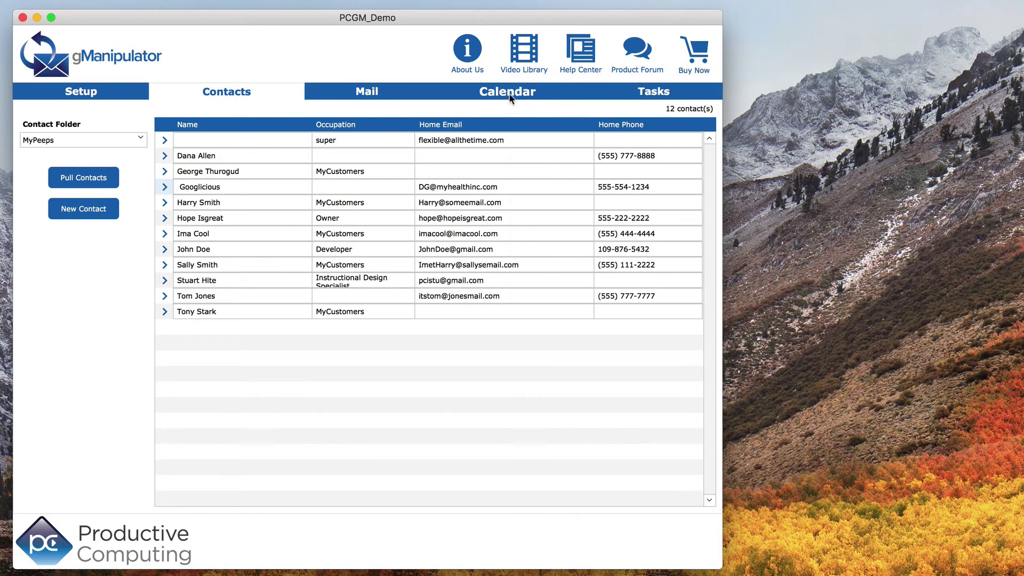
Step: Pull MyPeeps contacts from Google, then open Google Contacts in Safari via the Google apps menu
{"action": "left_click", "coordinate": [110, 176]}
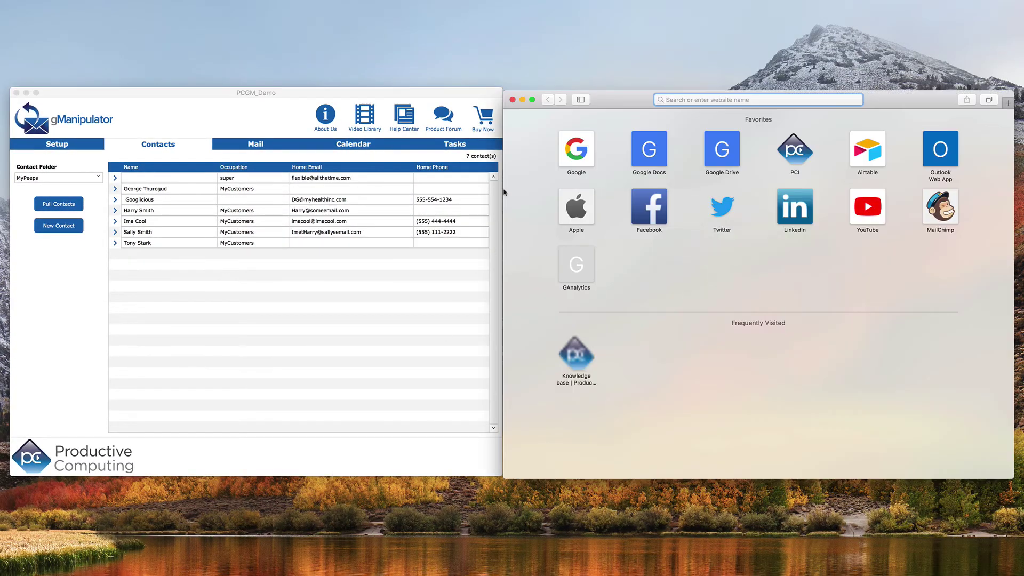
{"action": "left_click", "coordinate": [570, 150]}
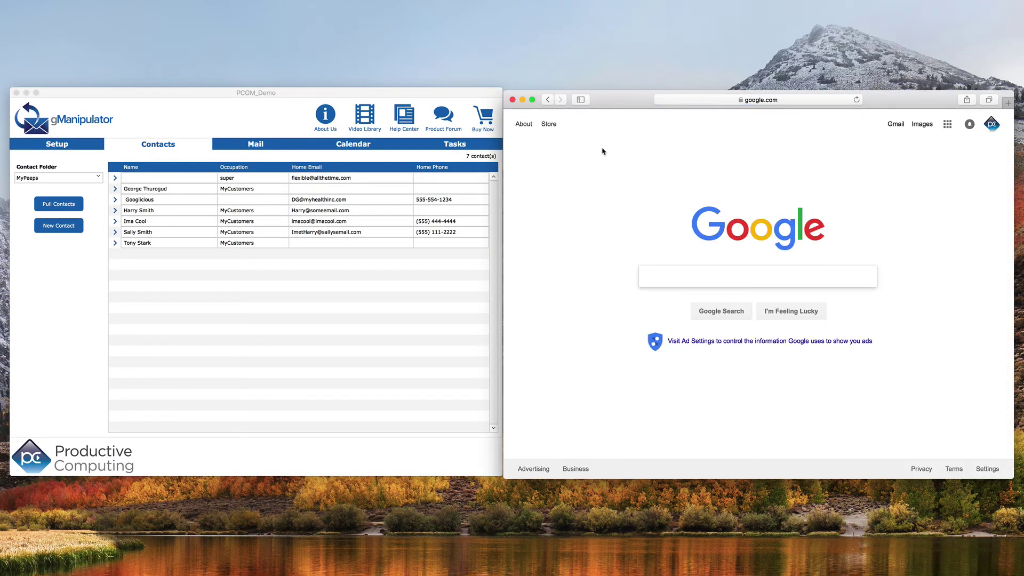
{"action": "left_click", "coordinate": [946, 126]}
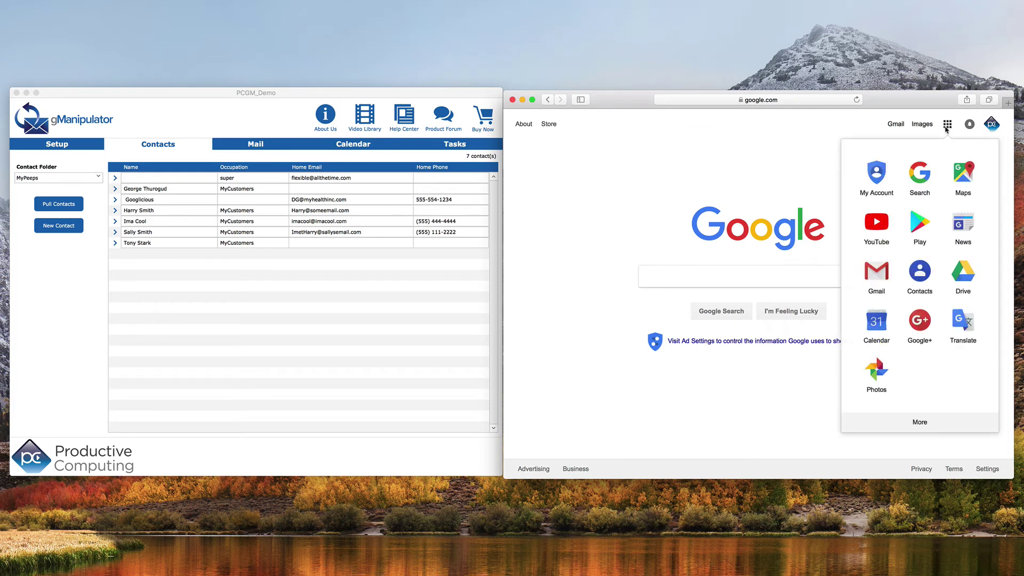
{"action": "left_click", "coordinate": [920, 272]}
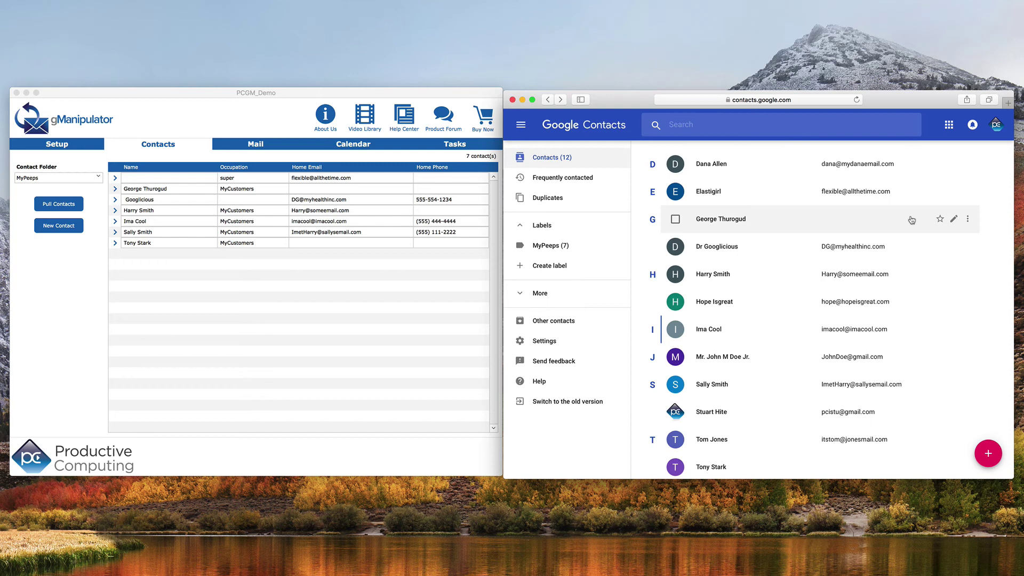
Step: Filter Google Contacts to the MyPeeps (7) label
{"action": "left_click", "coordinate": [554, 247]}
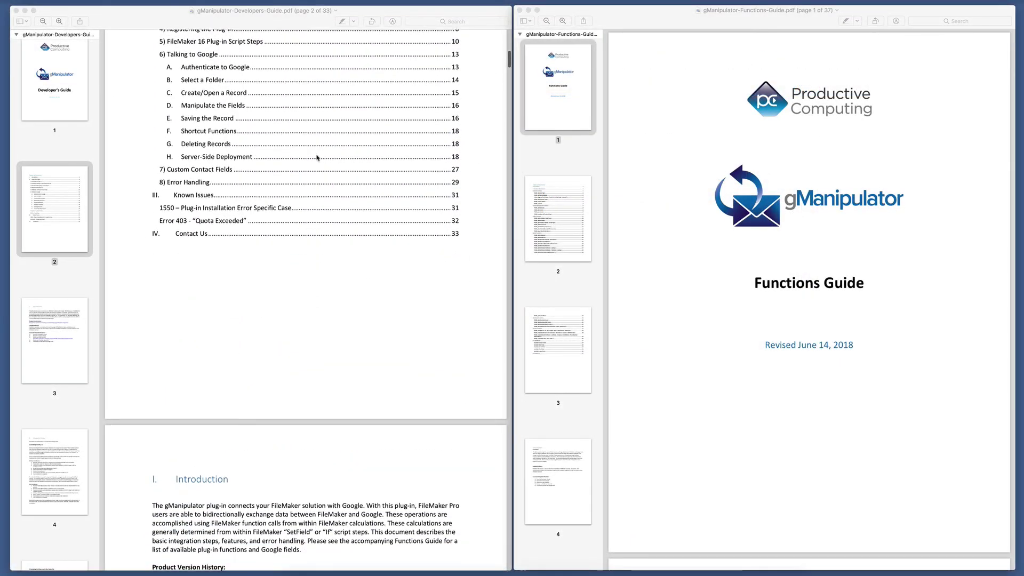
Step: Scroll the gManipulator Developers Guide PDF down to its plug-in installation steps on page 5
{"action": "scroll", "coordinate": [316, 157], "scroll_direction": "down", "scroll_amount": 20}
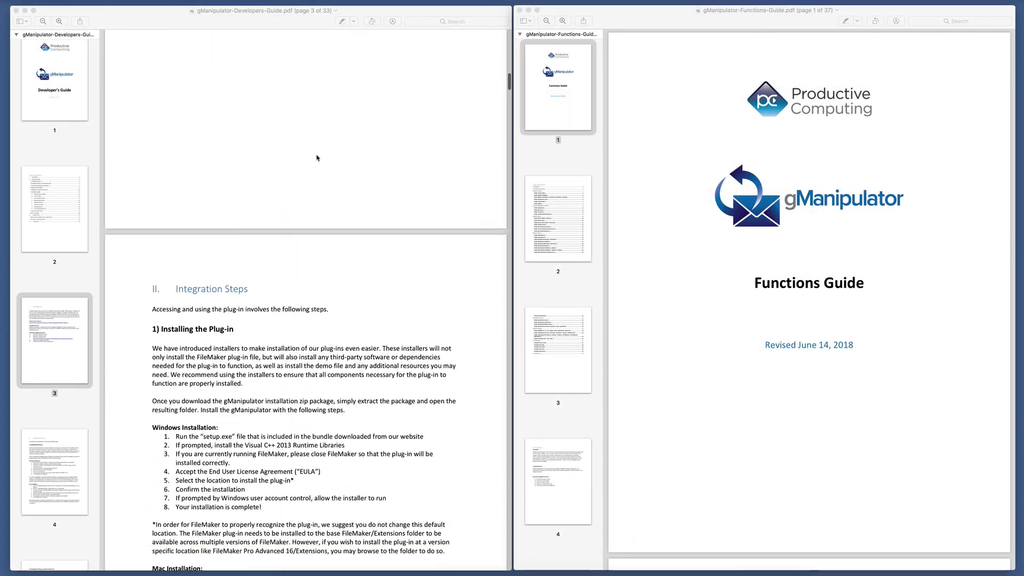
{"action": "scroll", "coordinate": [317, 158], "scroll_direction": "down", "scroll_amount": 1}
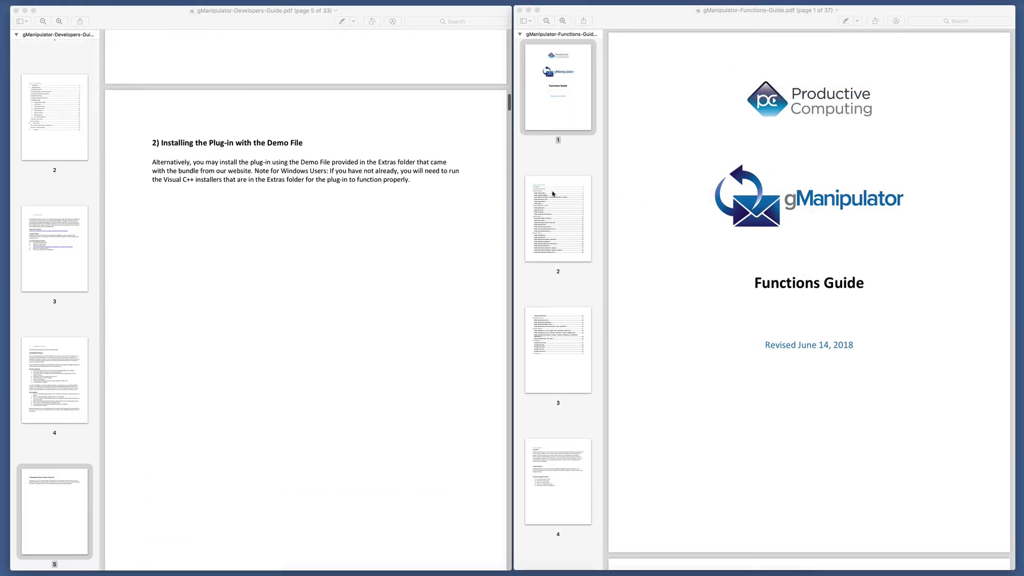
{"action": "scroll", "coordinate": [759, 236], "scroll_direction": "down", "scroll_amount": 20}
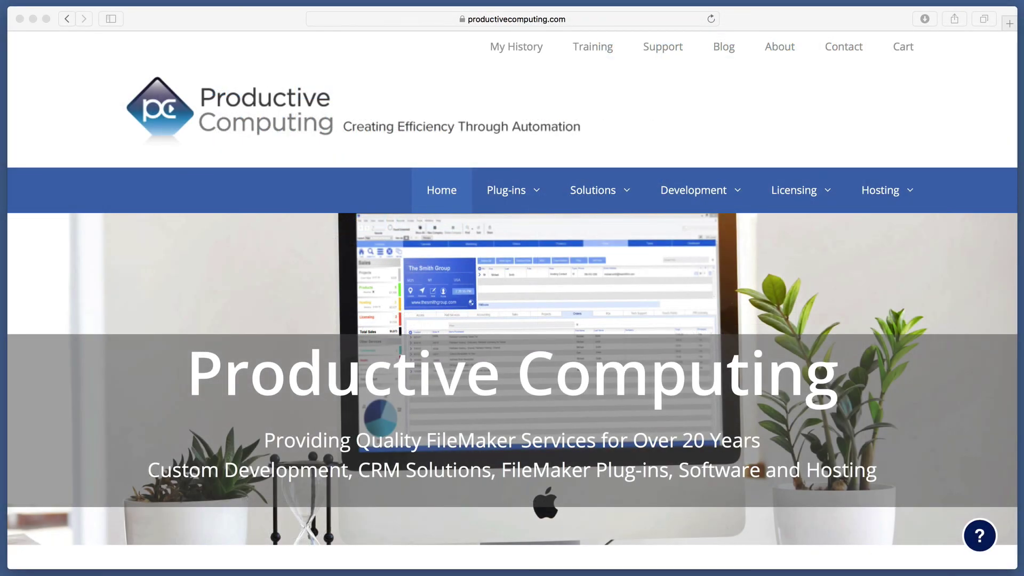
Step: Go to the Training page on productivecomputing.com and scroll down to its Available Courses section
{"action": "left_click", "coordinate": [593, 48]}
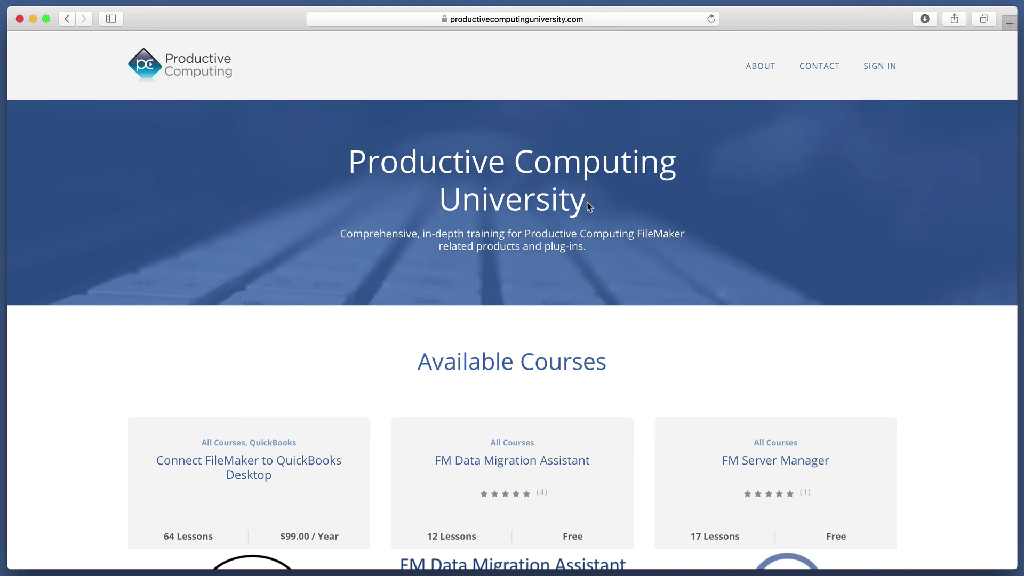
{"action": "scroll", "coordinate": [584, 279], "scroll_direction": "down", "scroll_amount": 2}
{"action": "scroll", "coordinate": [584, 280], "scroll_direction": "down", "scroll_amount": 3}
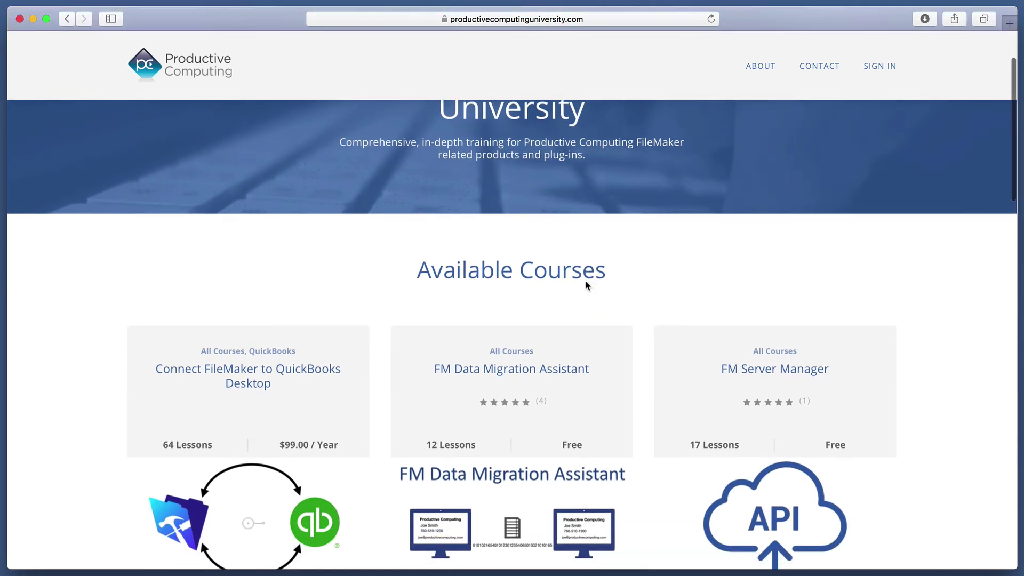
{"action": "scroll", "coordinate": [586, 283], "scroll_direction": "down", "scroll_amount": 1}
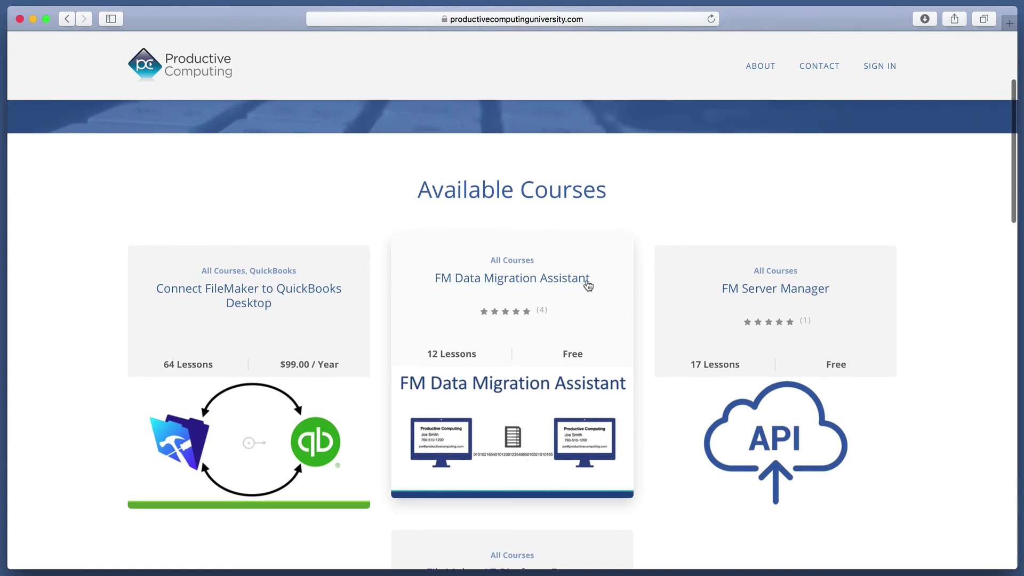